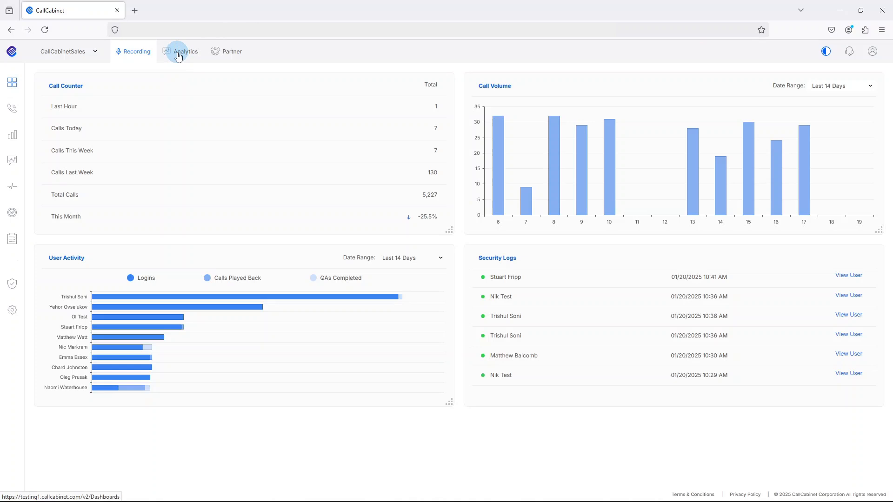
Open the analytics area and look over the visuals of the Overview dashboard
{"action": "left_click", "coordinate": [178, 56]}
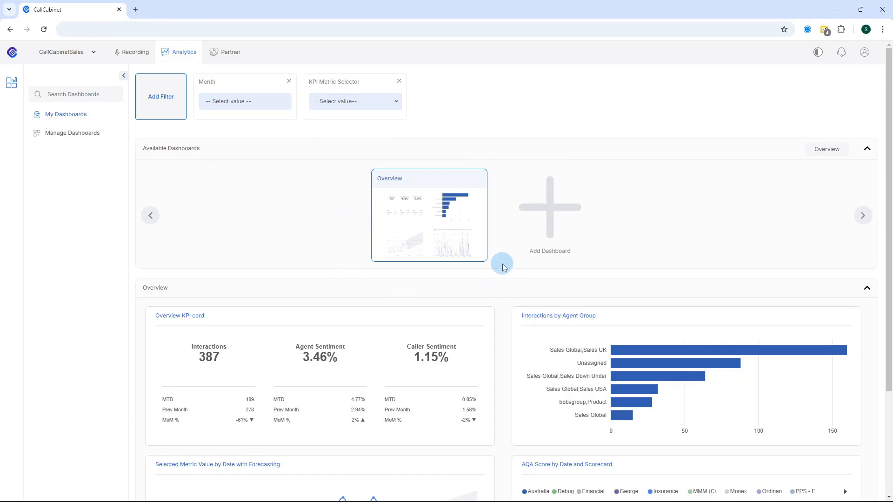
{"action": "scroll", "coordinate": [503, 267], "scroll_direction": "down", "scroll_amount": 2}
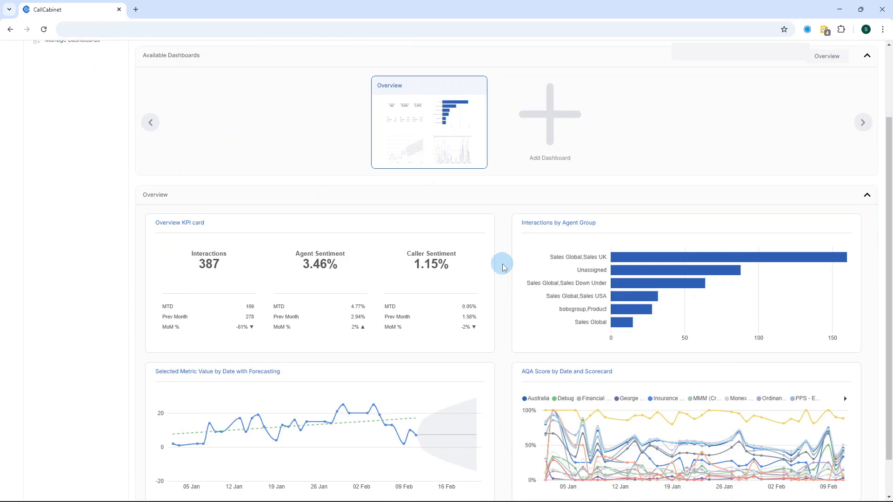
{"action": "scroll", "coordinate": [503, 267], "scroll_direction": "up", "scroll_amount": 2}
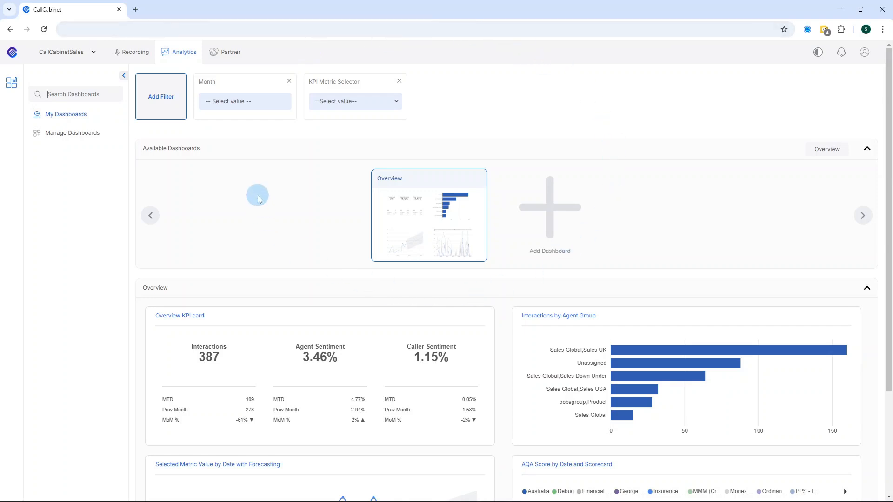
Go to dashboard management and display the available dashboard templates
{"action": "left_click", "coordinate": [68, 139]}
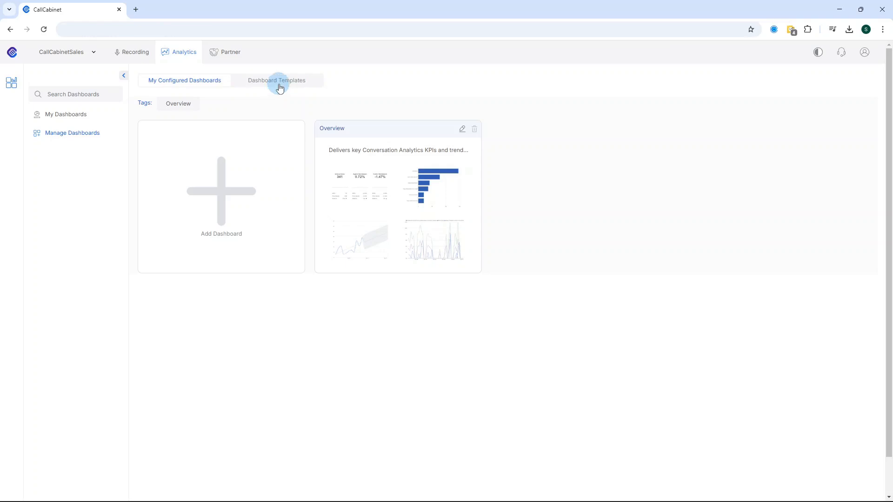
{"action": "left_click", "coordinate": [279, 87]}
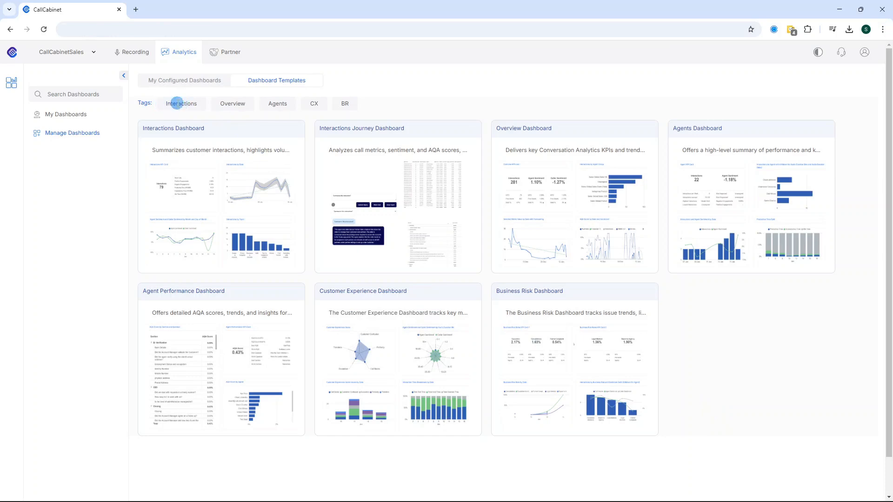
Filter the dashboard templates by the Interactions and BR tags, and clear both tag filters
{"action": "left_click", "coordinate": [177, 103]}
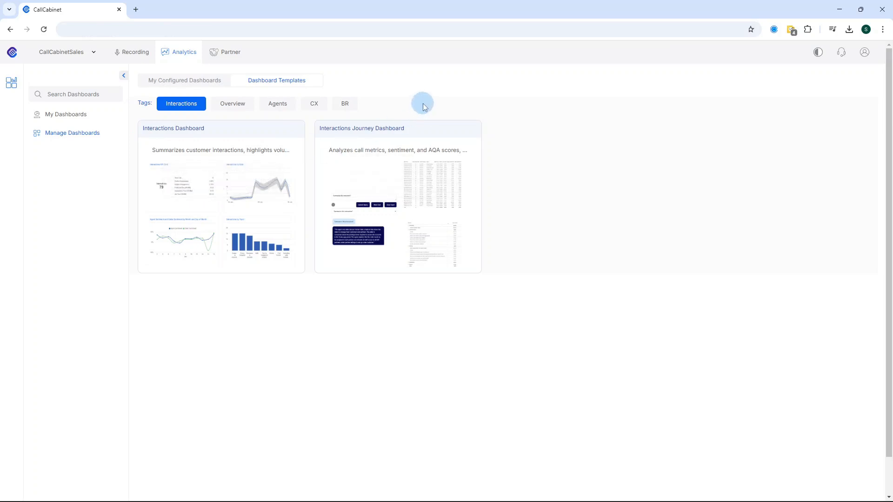
{"action": "left_click", "coordinate": [345, 103]}
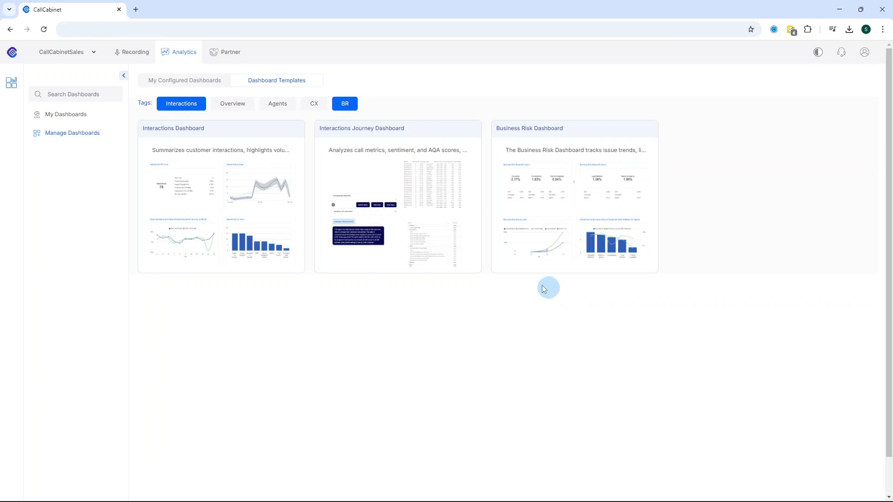
{"action": "left_click", "coordinate": [348, 103]}
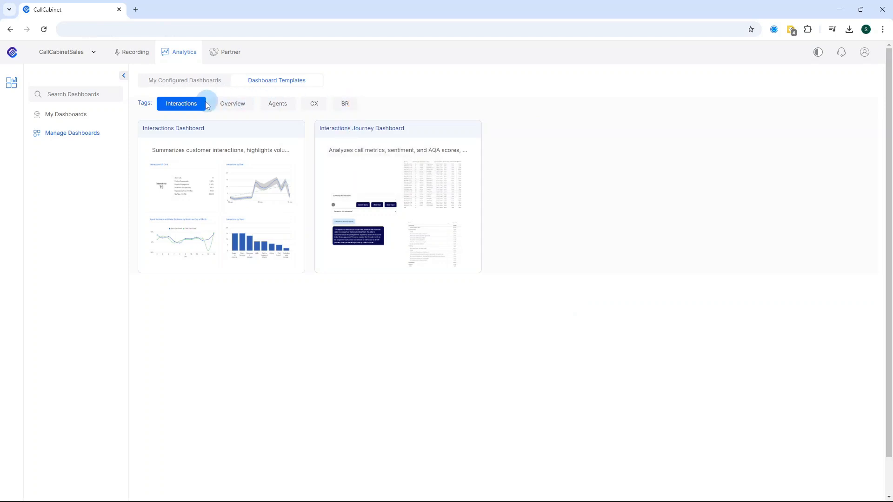
{"action": "left_click", "coordinate": [182, 101]}
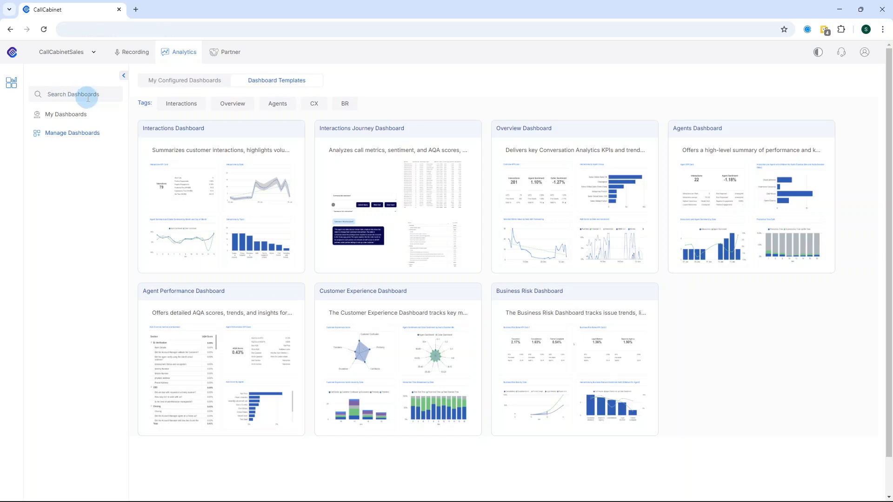
Search the dashboard templates for "ex" and clear the search
{"action": "type", "text": "ex"}
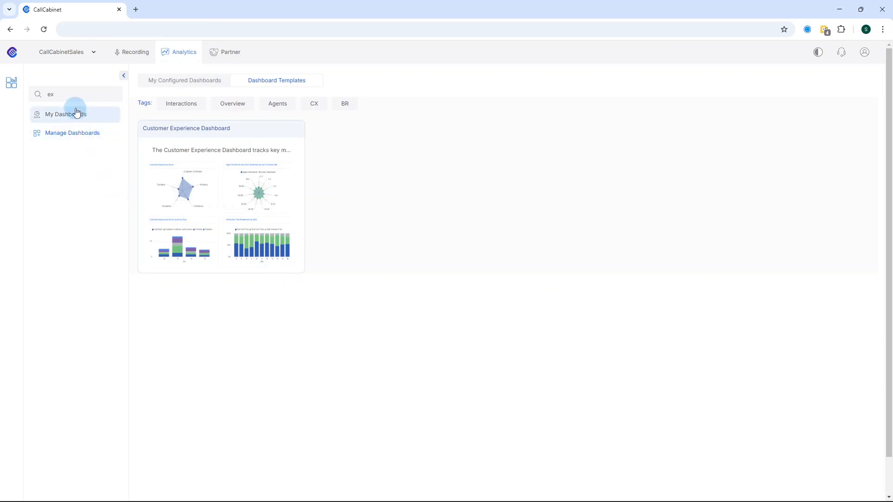
{"action": "left_click", "coordinate": [68, 93]}
{"action": "key", "text": "BackSpace"}
{"action": "key", "text": "BackSpace"}
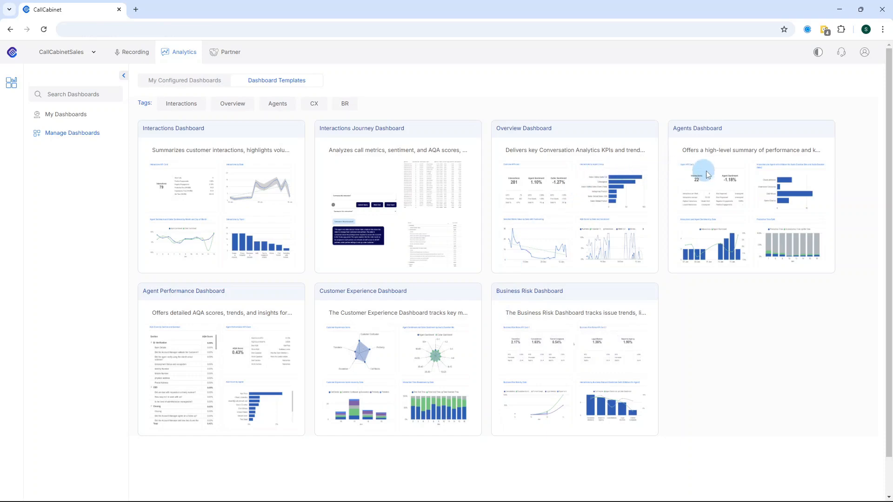
Open the Agents Dashboard template in the editor and examine its default filters, layout and visuals
{"action": "left_click", "coordinate": [722, 128]}
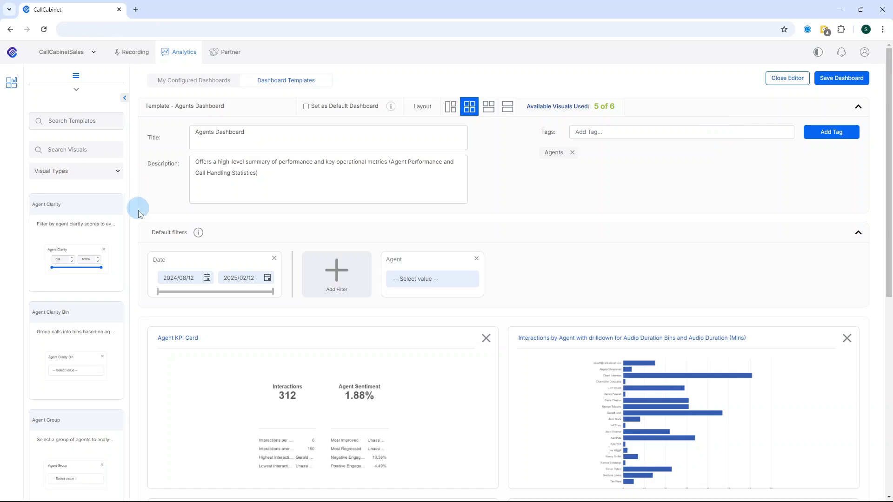
{"action": "scroll", "coordinate": [400, 256], "scroll_direction": "down", "scroll_amount": 1}
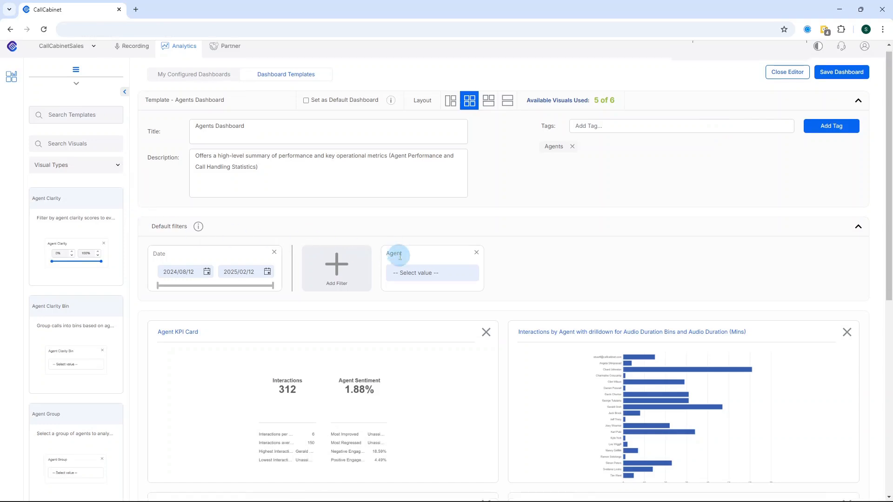
{"action": "scroll", "coordinate": [400, 256], "scroll_direction": "down", "scroll_amount": 2}
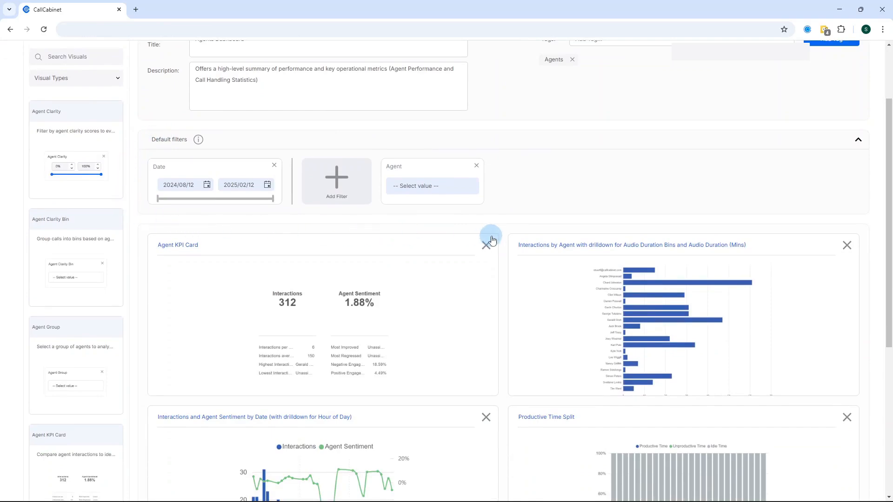
{"action": "scroll", "coordinate": [435, 228], "scroll_direction": "down", "scroll_amount": 2}
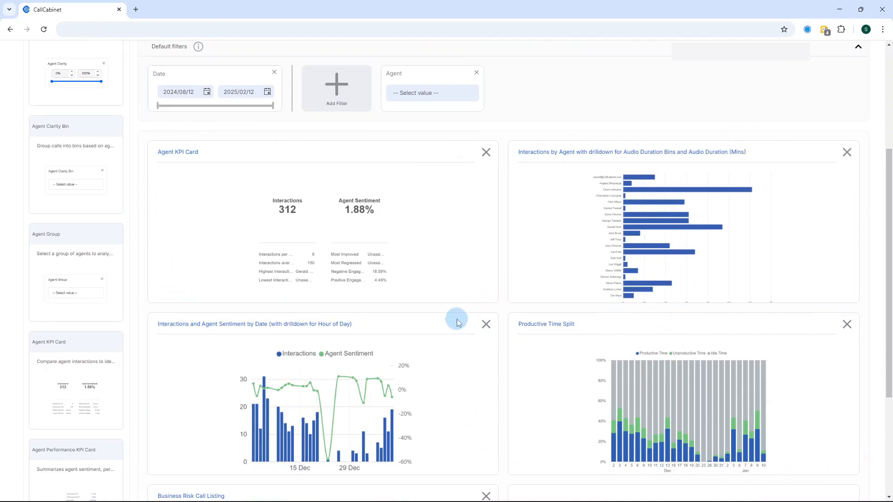
{"action": "scroll", "coordinate": [459, 323], "scroll_direction": "up", "scroll_amount": 4}
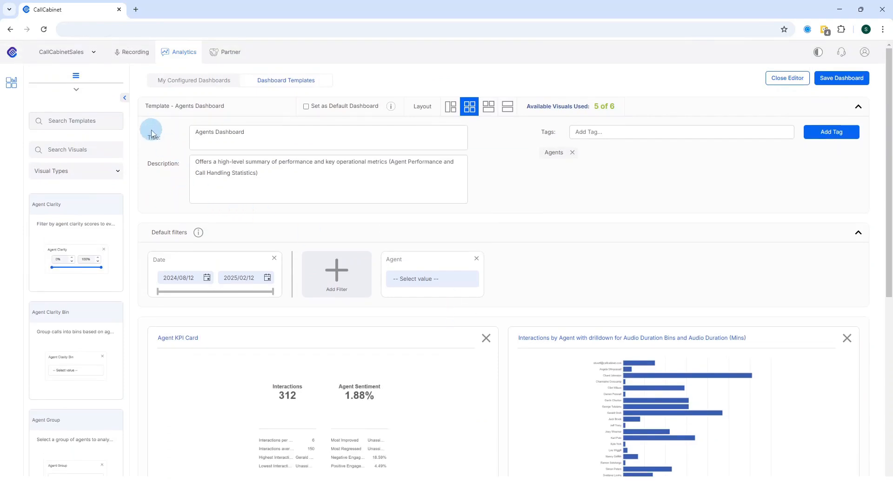
{"action": "scroll", "coordinate": [358, 246], "scroll_direction": "down", "scroll_amount": 3}
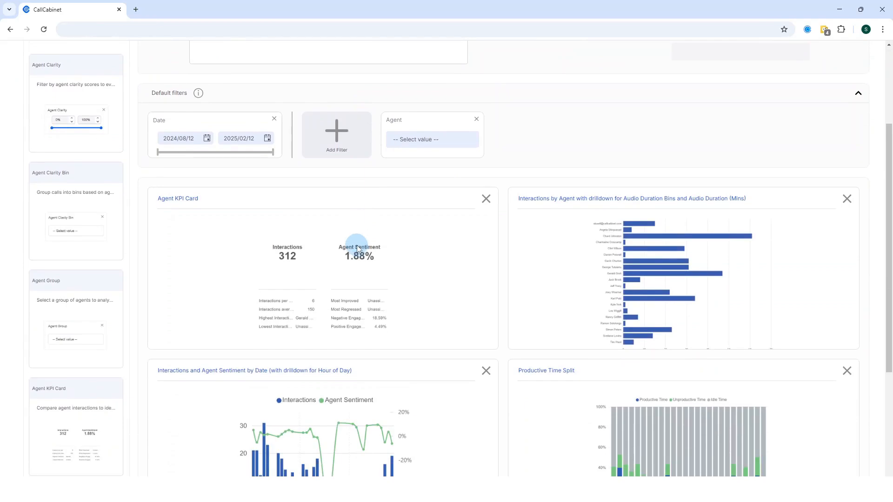
{"action": "scroll", "coordinate": [356, 247], "scroll_direction": "down", "scroll_amount": 3}
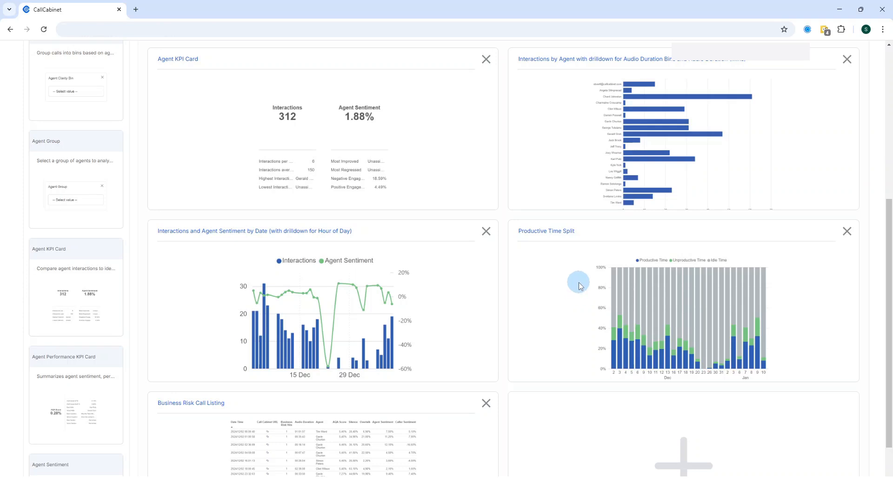
{"action": "scroll", "coordinate": [579, 285], "scroll_direction": "up", "scroll_amount": 1}
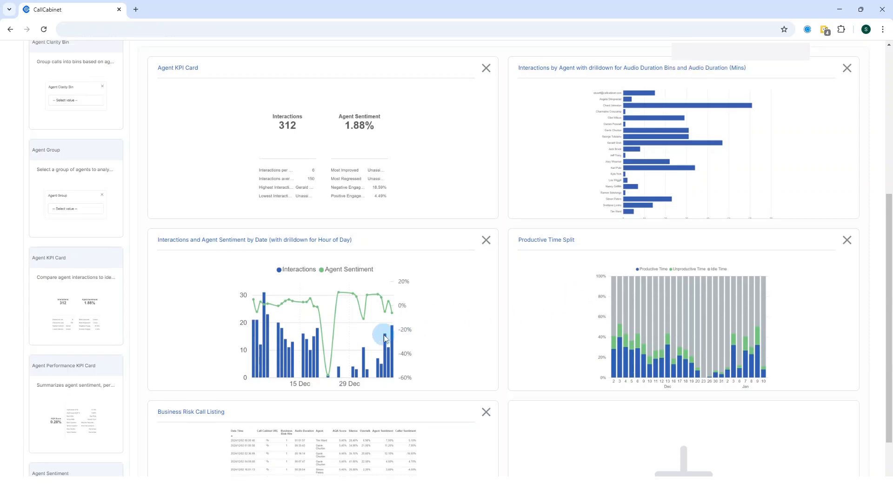
{"action": "scroll", "coordinate": [380, 339], "scroll_direction": "down", "scroll_amount": 2}
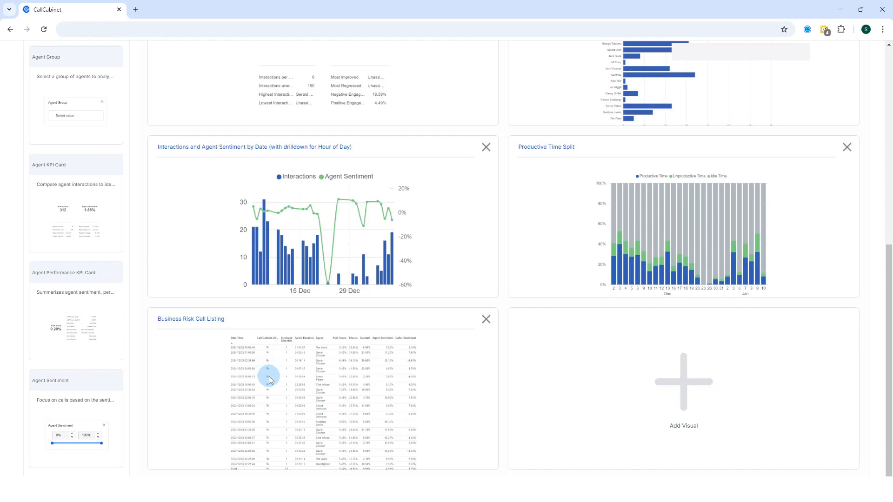
{"action": "scroll", "coordinate": [269, 379], "scroll_direction": "up", "scroll_amount": 4}
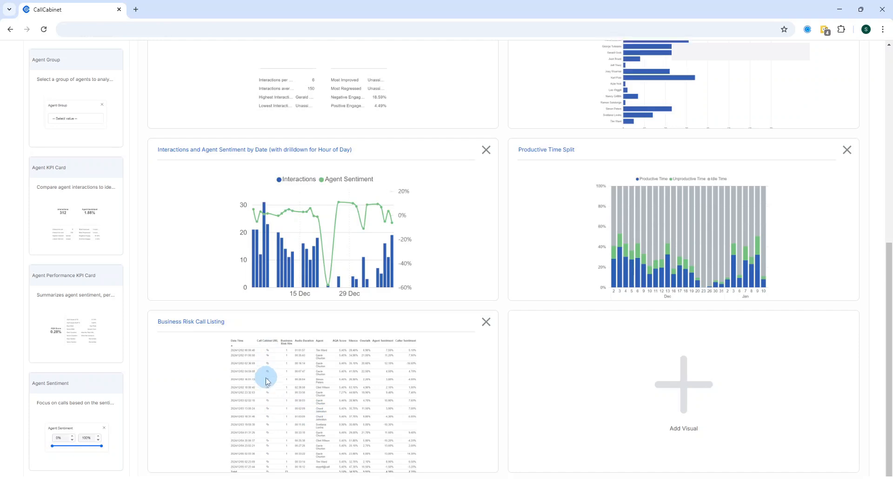
{"action": "scroll", "coordinate": [266, 381], "scroll_direction": "up", "scroll_amount": 1}
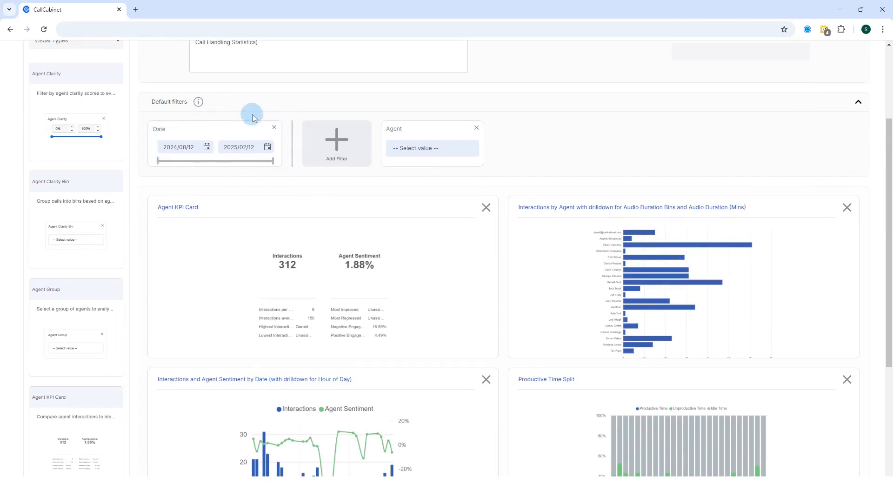
{"action": "scroll", "coordinate": [261, 272], "scroll_direction": "down", "scroll_amount": 5}
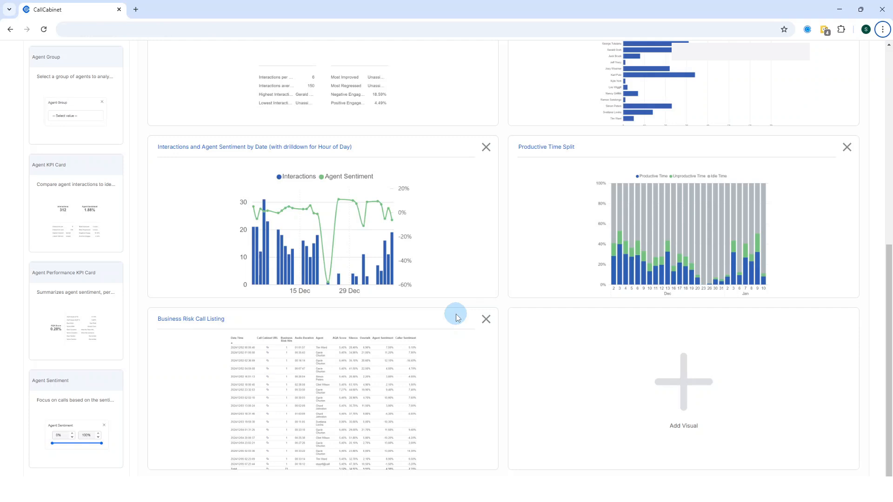
{"action": "key", "text": "Escape"}
Change the Agents Dashboard template's title to "My Agents" and save it as a dashboard
{"action": "scroll", "coordinate": [456, 318], "scroll_direction": "up", "scroll_amount": 8}
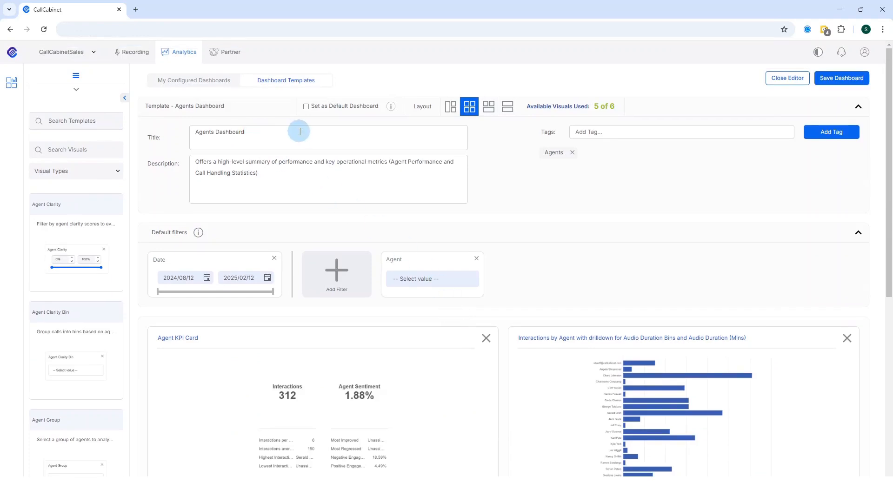
{"action": "key", "text": "BackSpace"}
{"action": "key", "text": "BackSpace"}
{"action": "key", "text": "BackSpace"}
{"action": "key", "text": "BackSpace"}
{"action": "key", "text": "BackSpace"}
{"action": "key", "text": "BackSpace"}
{"action": "key", "text": "BackSpace"}
{"action": "key", "text": "BackSpace"}
{"action": "key", "text": "BackSpace"}
{"action": "type", "text": "My Agents"}
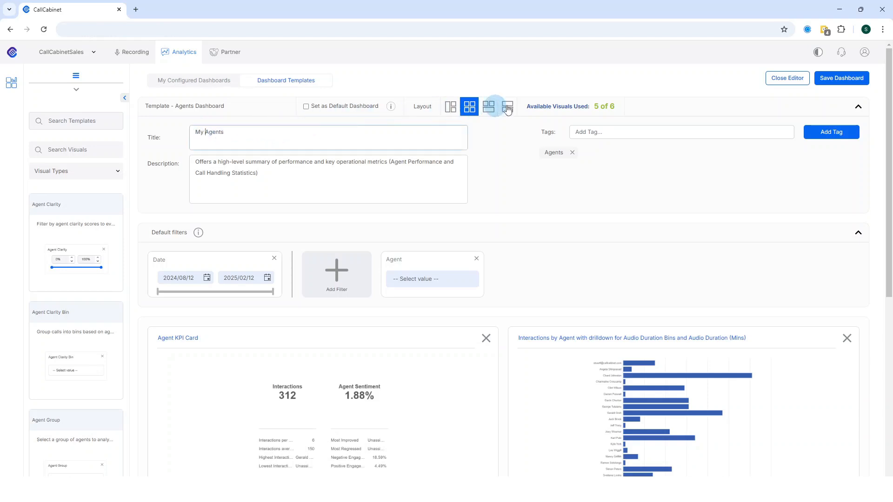
{"action": "left_click", "coordinate": [842, 80]}
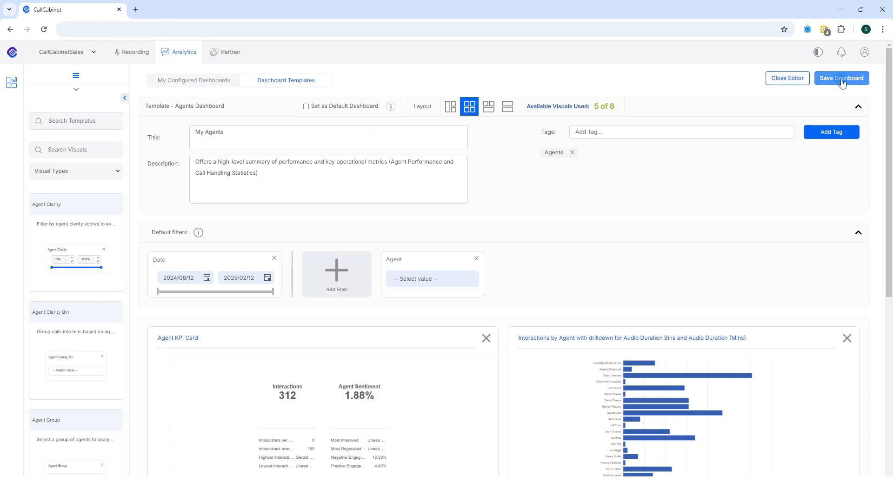
{"action": "left_click", "coordinate": [842, 80]}
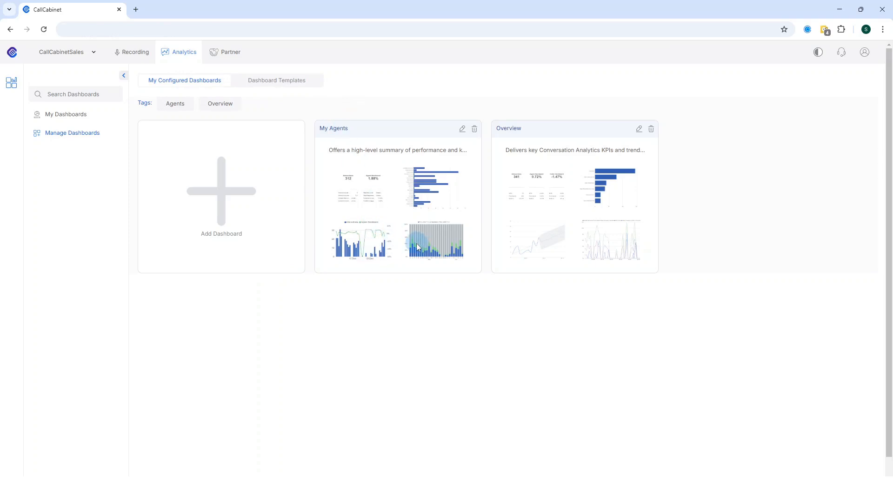
Open the My Agents dashboard in the personal dashboards view and review all its visuals
{"action": "left_click", "coordinate": [65, 115]}
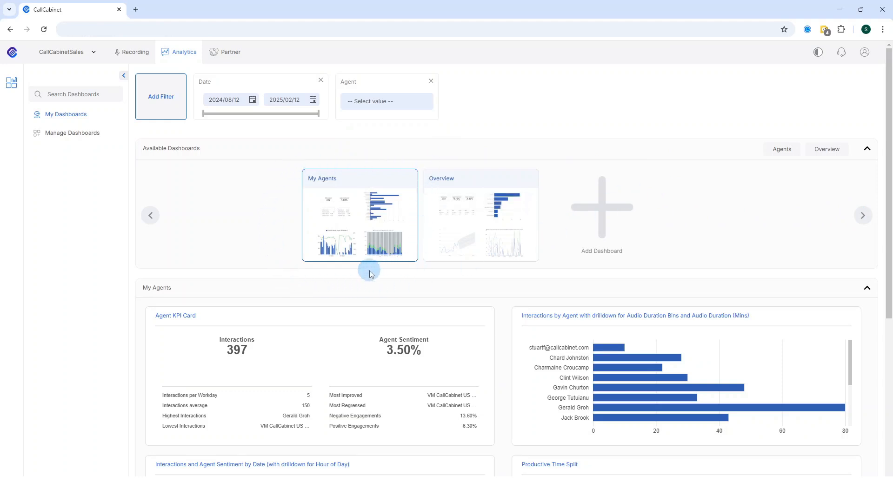
{"action": "scroll", "coordinate": [370, 274], "scroll_direction": "down", "scroll_amount": 4}
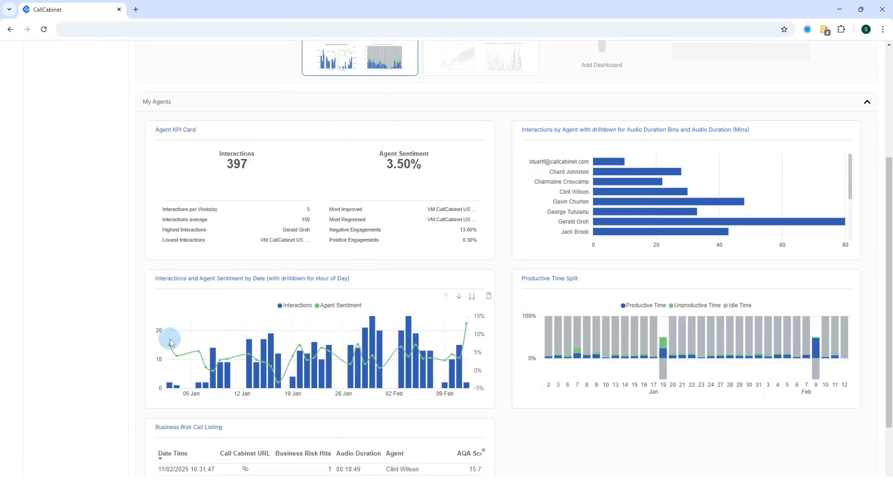
{"action": "scroll", "coordinate": [144, 346], "scroll_direction": "down", "scroll_amount": 3}
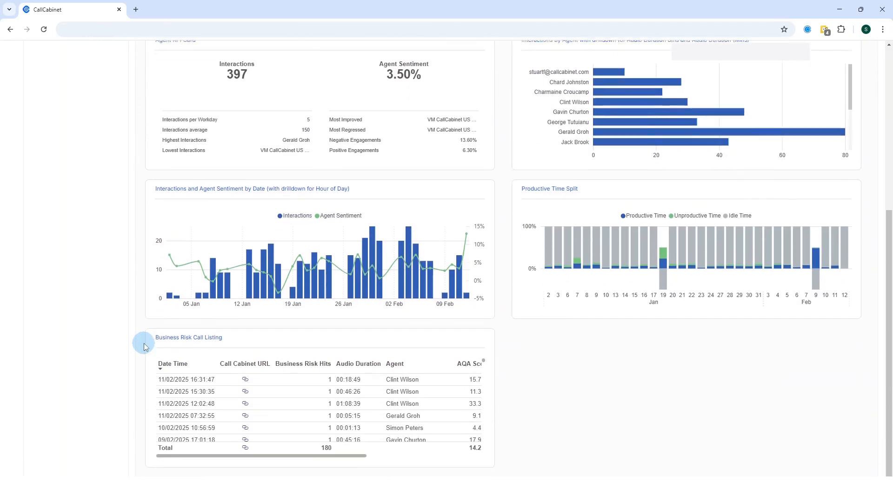
{"action": "scroll", "coordinate": [145, 344], "scroll_direction": "up", "scroll_amount": 2}
{"action": "scroll", "coordinate": [144, 344], "scroll_direction": "up", "scroll_amount": 5}
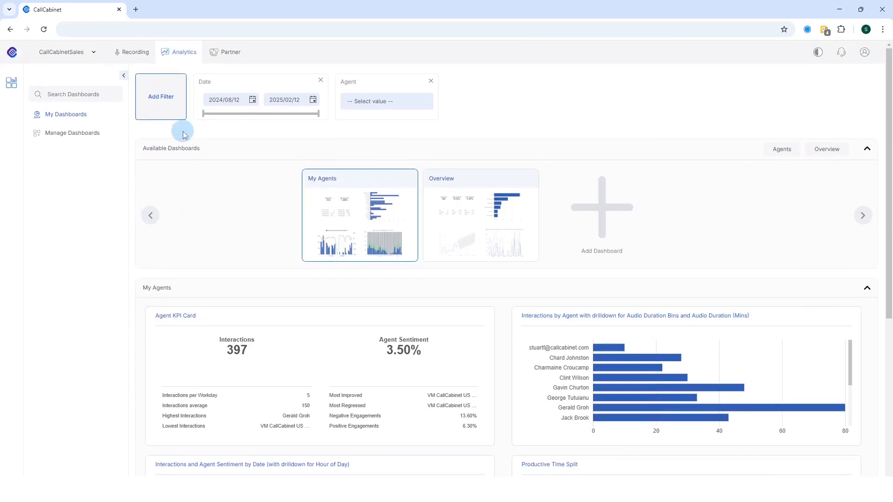
Set the start of the My Agents dashboard's date filter to 2024/10/16 and check the visuals
{"action": "left_click_drag", "start_coordinate": [203, 116], "coordinate": [245, 118]}
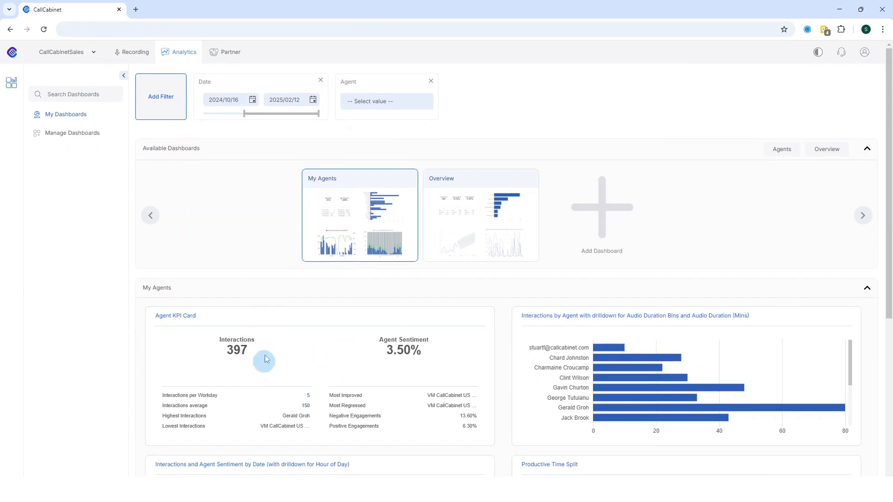
{"action": "scroll", "coordinate": [325, 365], "scroll_direction": "down", "scroll_amount": 5}
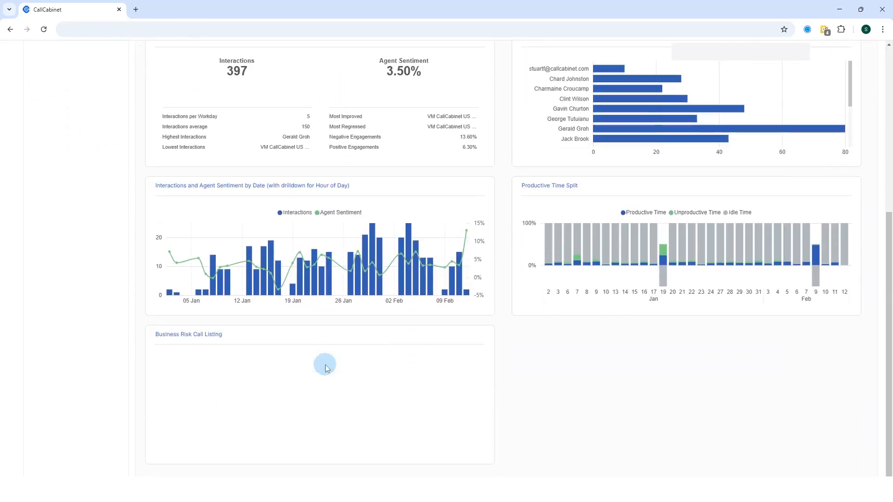
{"action": "scroll", "coordinate": [327, 369], "scroll_direction": "up", "scroll_amount": 6}
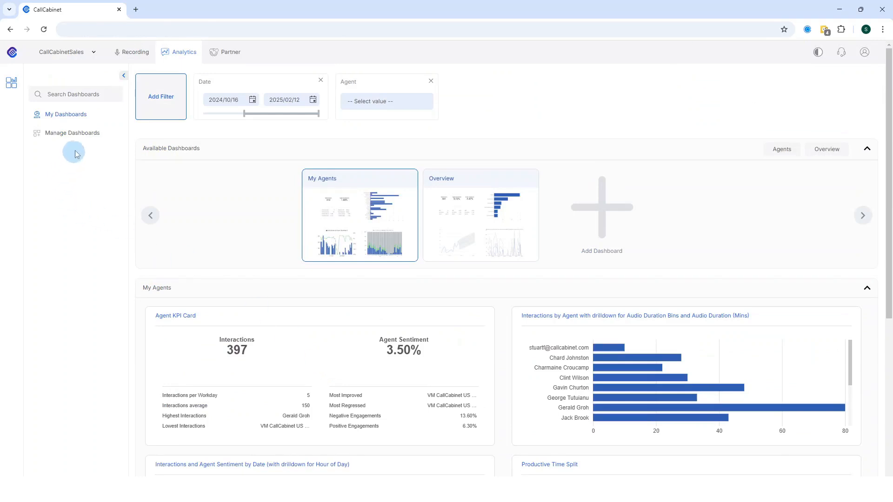
Open the Overview Dashboard template in the editor from the dashboard templates in dashboard management
{"action": "left_click", "coordinate": [82, 136]}
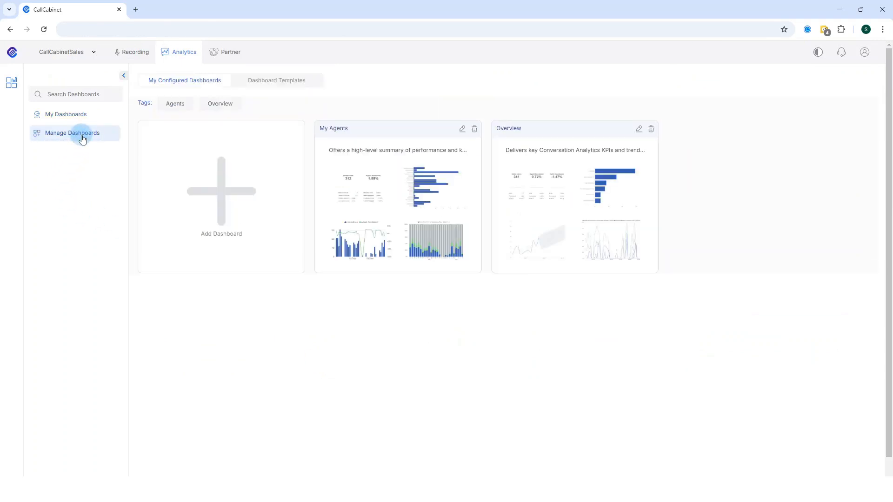
{"action": "left_click", "coordinate": [280, 82]}
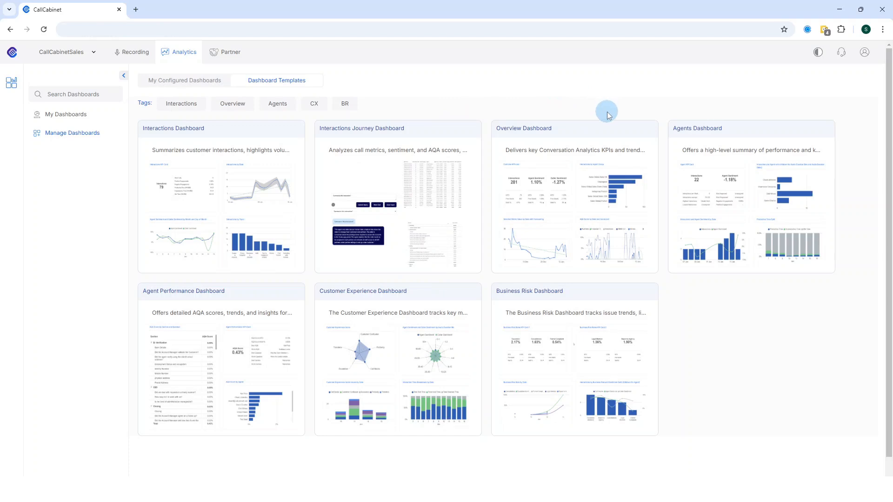
{"action": "left_click", "coordinate": [541, 133]}
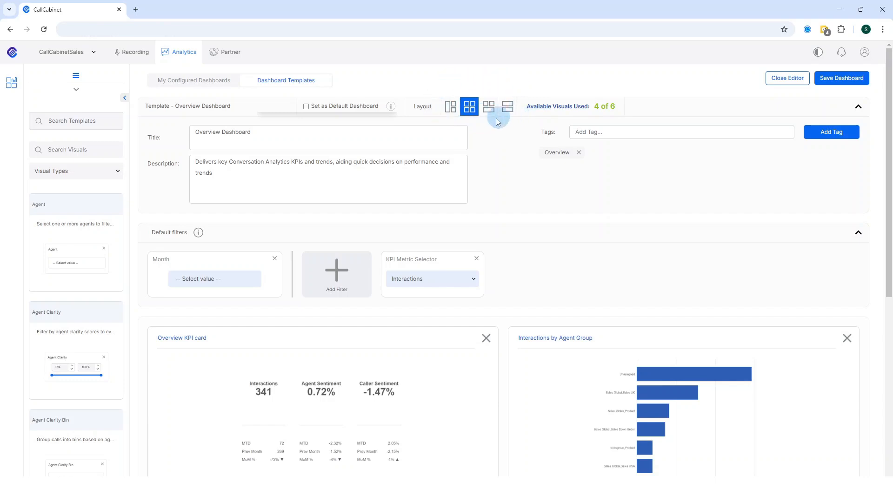
Examine the Overview Dashboard template's available visuals allowance, tags, default filters, existing visuals and empty visual slots
{"action": "double_click", "coordinate": [613, 106]}
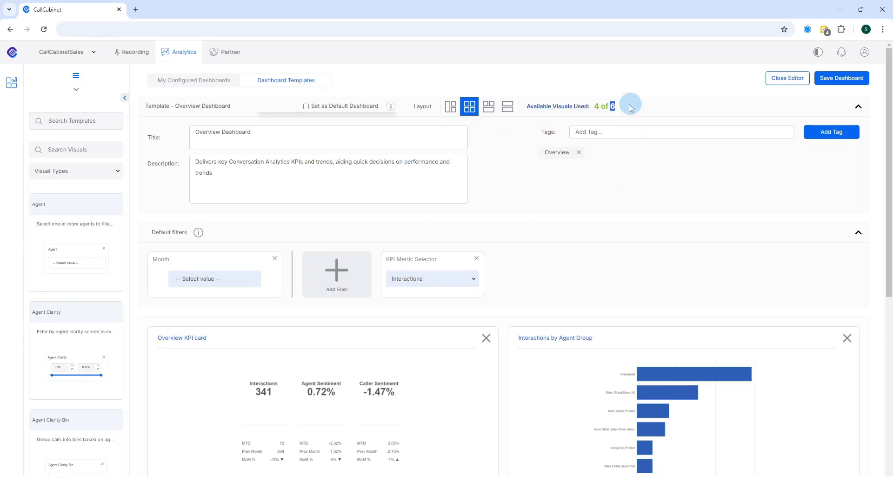
{"action": "left_click", "coordinate": [599, 106]}
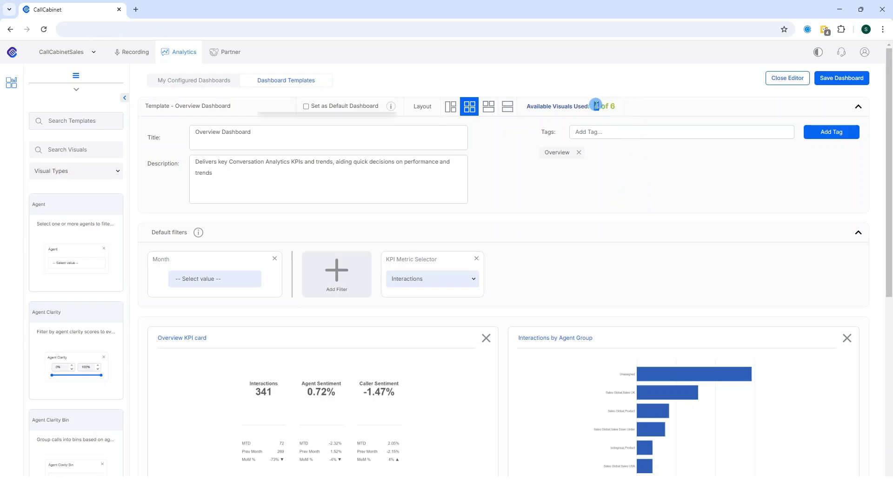
{"action": "double_click", "coordinate": [598, 106]}
{"action": "left_click", "coordinate": [621, 175]}
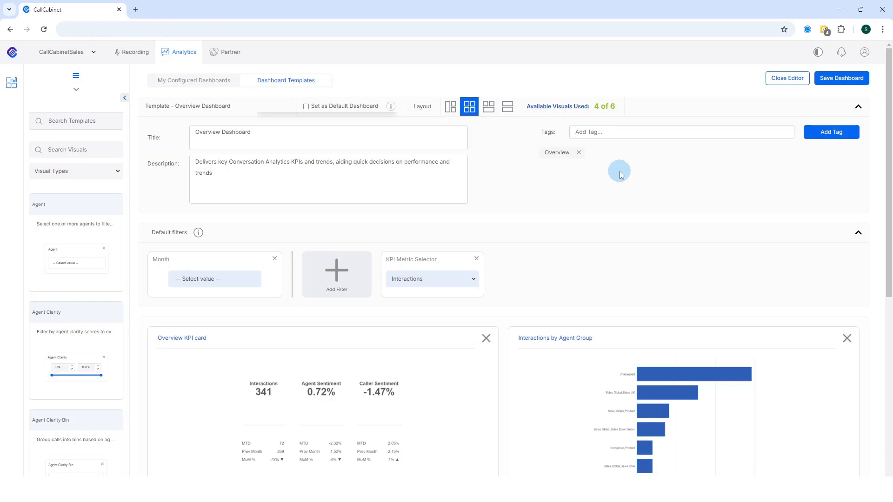
{"action": "left_click", "coordinate": [578, 130]}
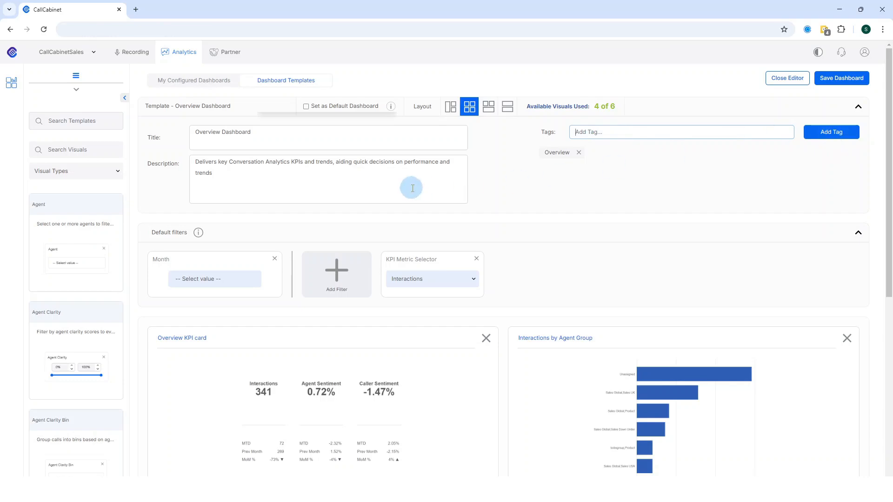
{"action": "scroll", "coordinate": [482, 193], "scroll_direction": "down", "scroll_amount": 3}
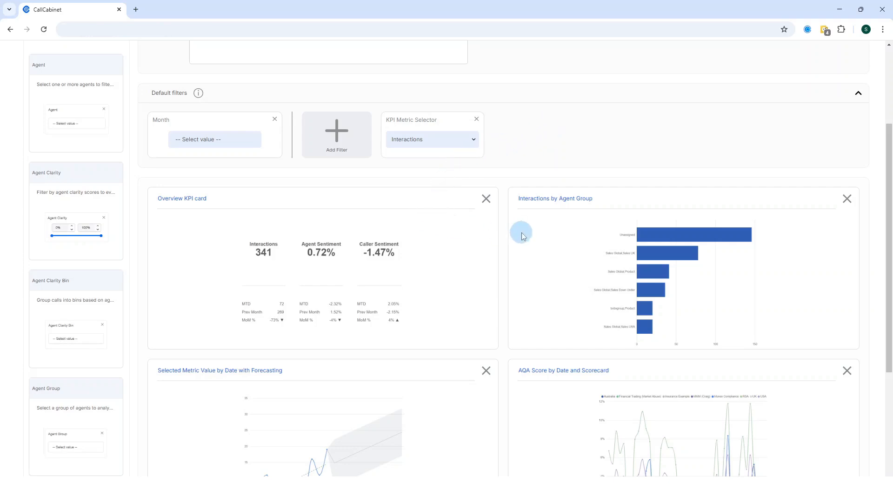
{"action": "scroll", "coordinate": [486, 317], "scroll_direction": "down", "scroll_amount": 2}
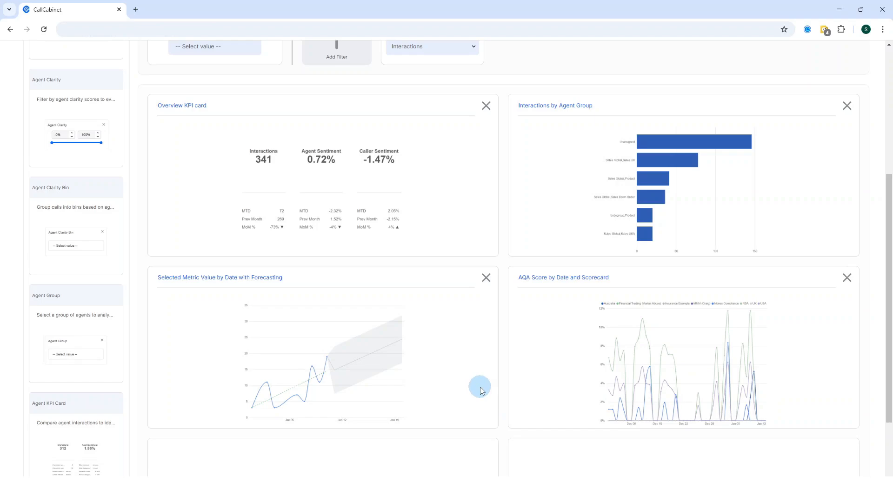
{"action": "scroll", "coordinate": [481, 391], "scroll_direction": "down", "scroll_amount": 3}
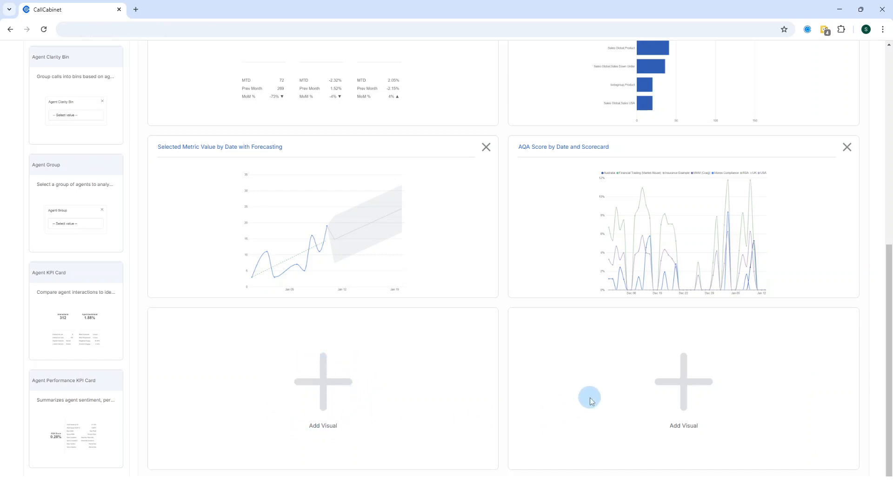
{"action": "scroll", "coordinate": [589, 400], "scroll_direction": "up", "scroll_amount": 8}
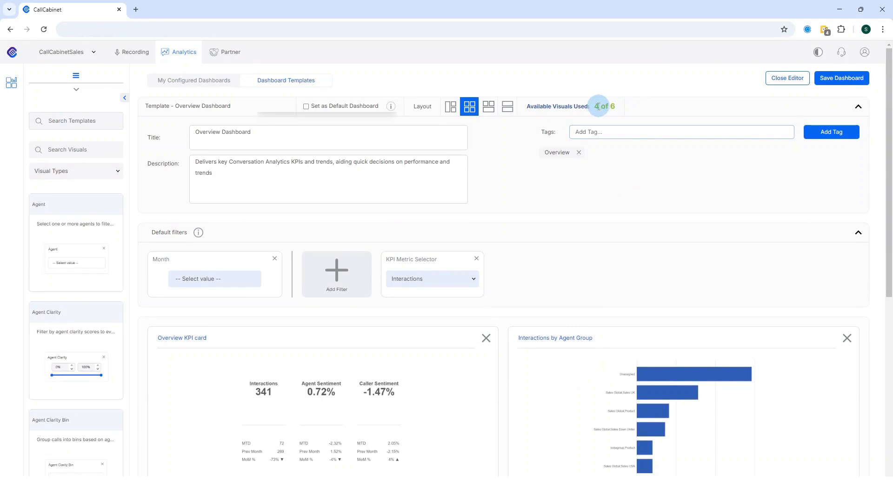
{"action": "scroll", "coordinate": [481, 304], "scroll_direction": "down", "scroll_amount": 3}
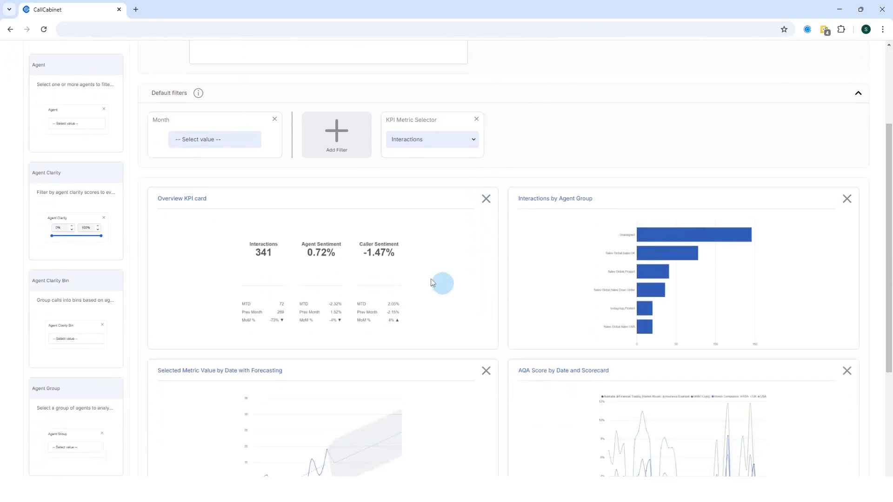
{"action": "scroll", "coordinate": [572, 264], "scroll_direction": "down", "scroll_amount": 2}
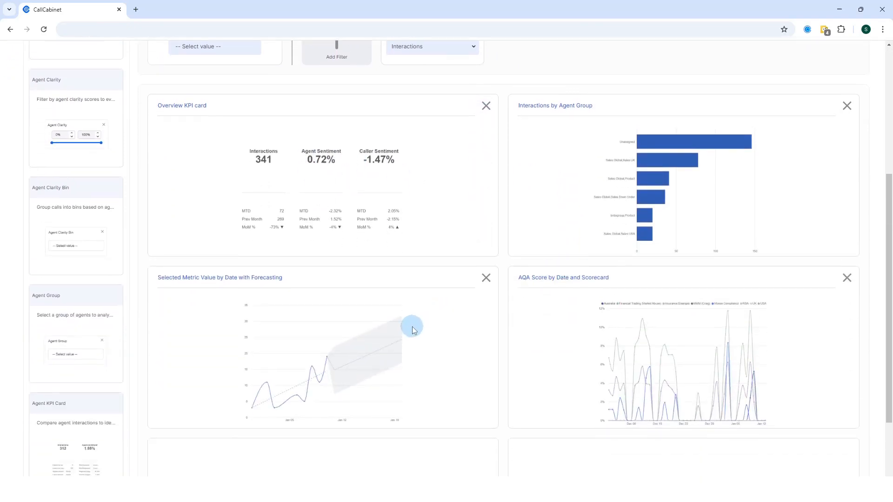
{"action": "scroll", "coordinate": [581, 316], "scroll_direction": "down", "scroll_amount": 3}
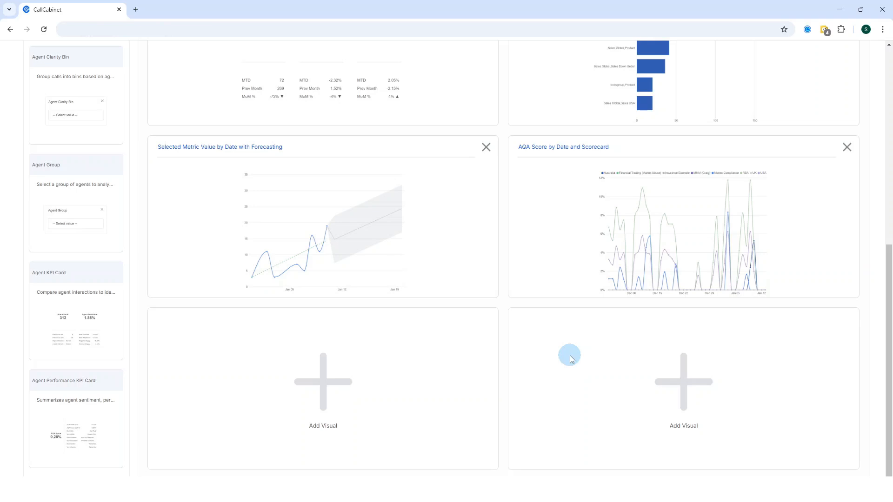
Remove the Overview KPI card from the dashboard and check the visuals used and the free slots
{"action": "scroll", "coordinate": [569, 356], "scroll_direction": "up", "scroll_amount": 5}
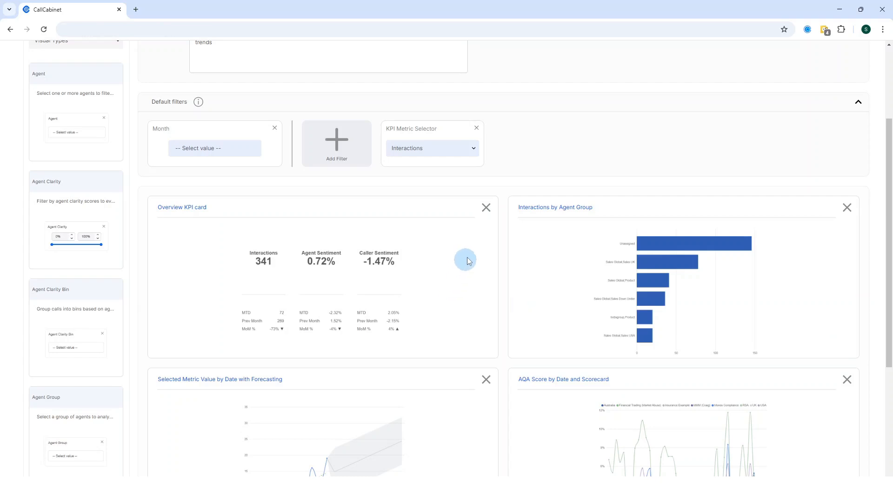
{"action": "left_click", "coordinate": [486, 210]}
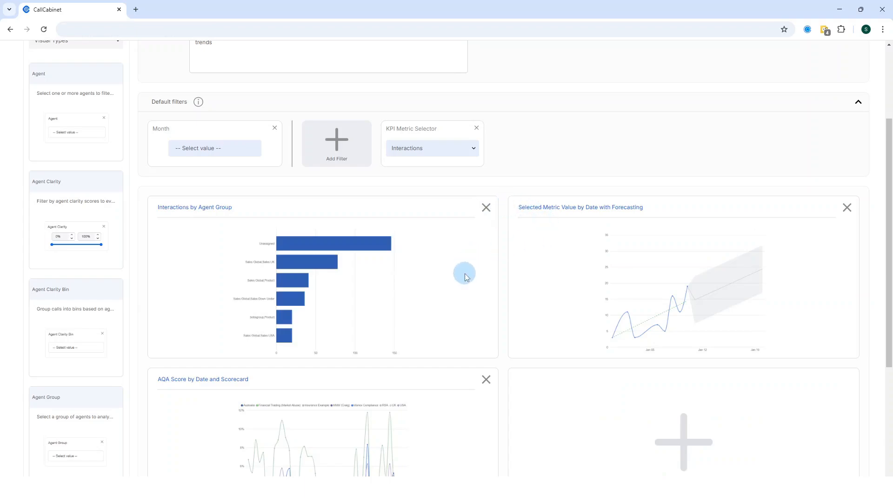
{"action": "scroll", "coordinate": [465, 276], "scroll_direction": "up", "scroll_amount": 3}
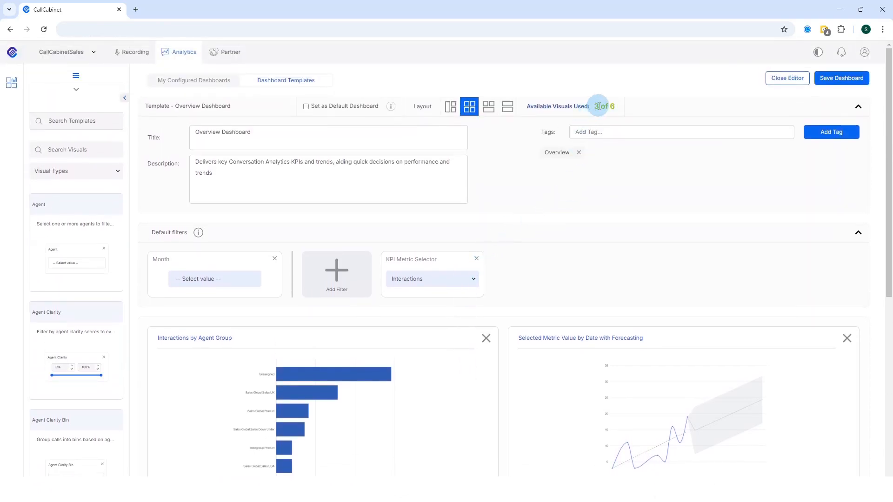
{"action": "left_click_drag", "start_coordinate": [599, 106], "coordinate": [591, 106]}
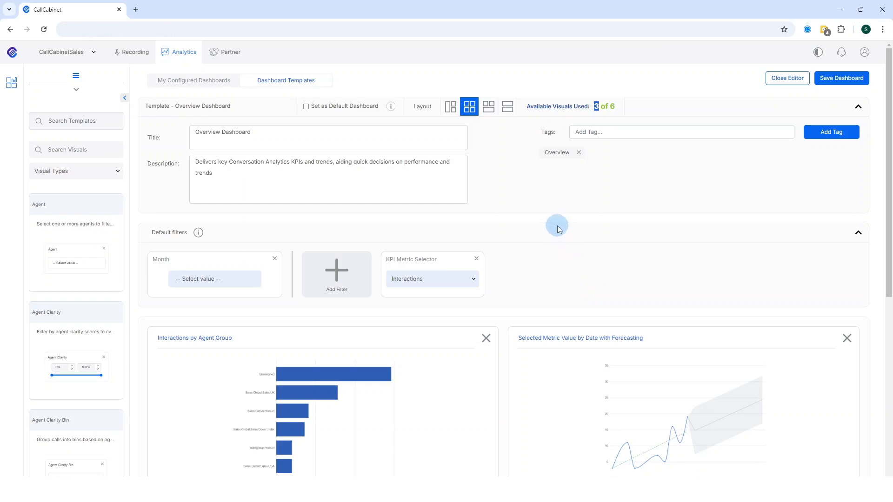
{"action": "scroll", "coordinate": [558, 227], "scroll_direction": "down", "scroll_amount": 8}
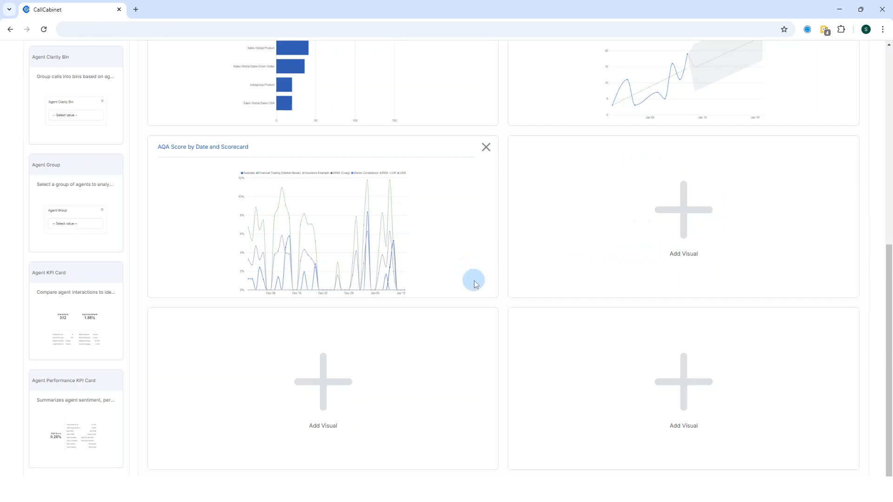
{"action": "scroll", "coordinate": [484, 286], "scroll_direction": "up", "scroll_amount": 1}
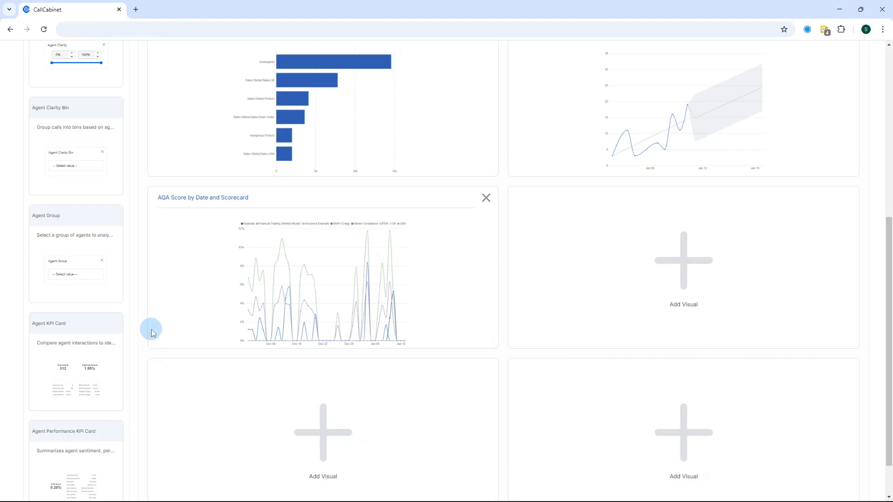
Search the visuals for "pie" and add the Interactions by Day pie chart to the empty slot beside AQA Score by Date and Scorecard
{"action": "scroll", "coordinate": [151, 330], "scroll_direction": "up", "scroll_amount": 7}
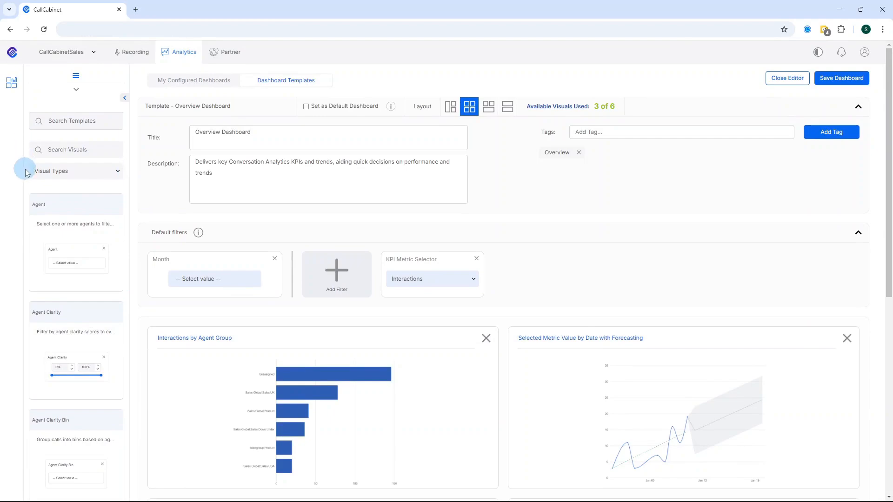
{"action": "left_click", "coordinate": [55, 151]}
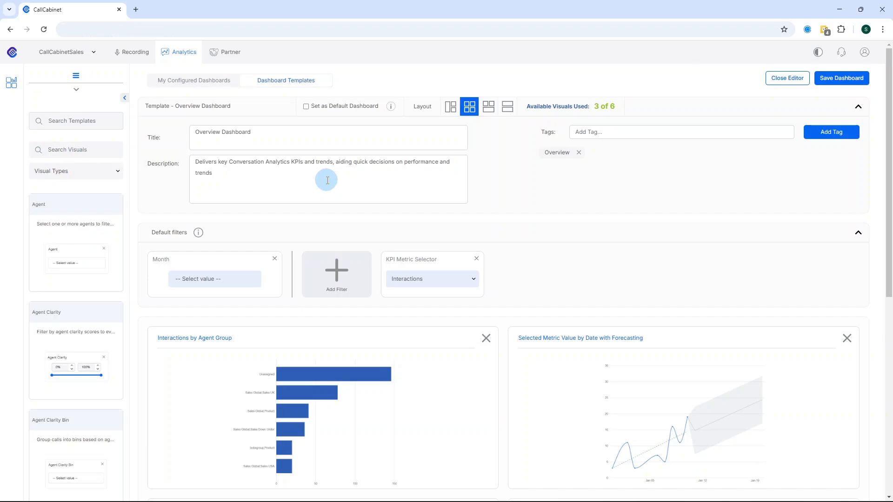
{"action": "type", "text": "pie"}
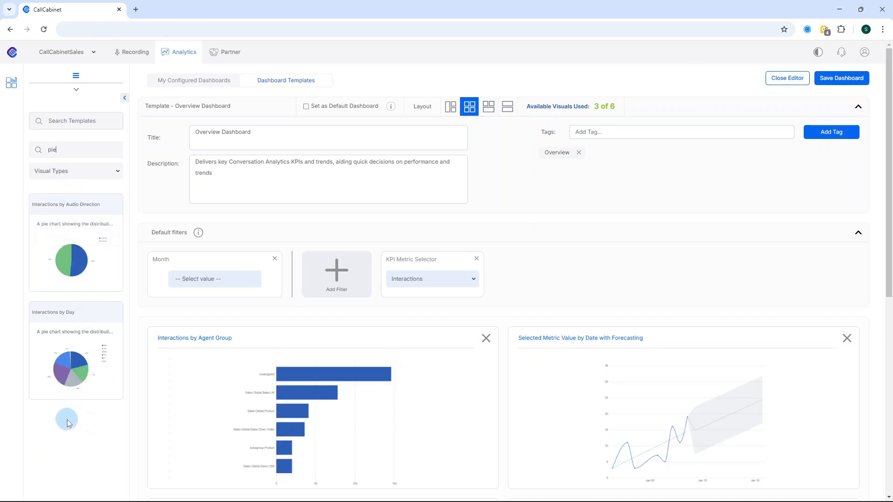
{"action": "scroll", "coordinate": [66, 419], "scroll_direction": "down", "scroll_amount": 3}
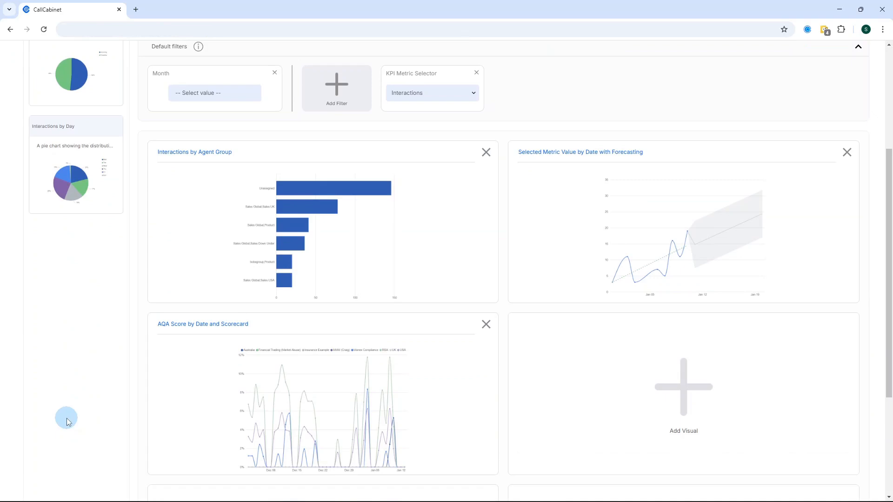
{"action": "scroll", "coordinate": [71, 394], "scroll_direction": "up", "scroll_amount": 1}
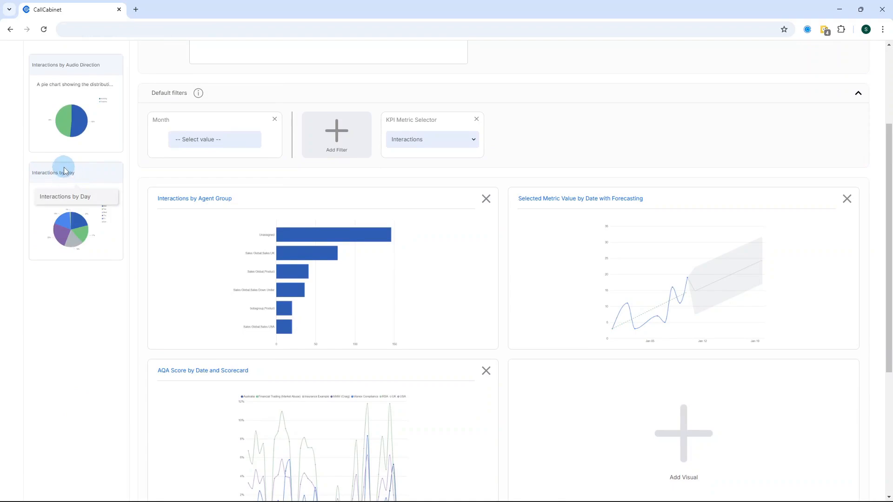
{"action": "left_click_drag", "start_coordinate": [64, 169], "coordinate": [681, 414]}
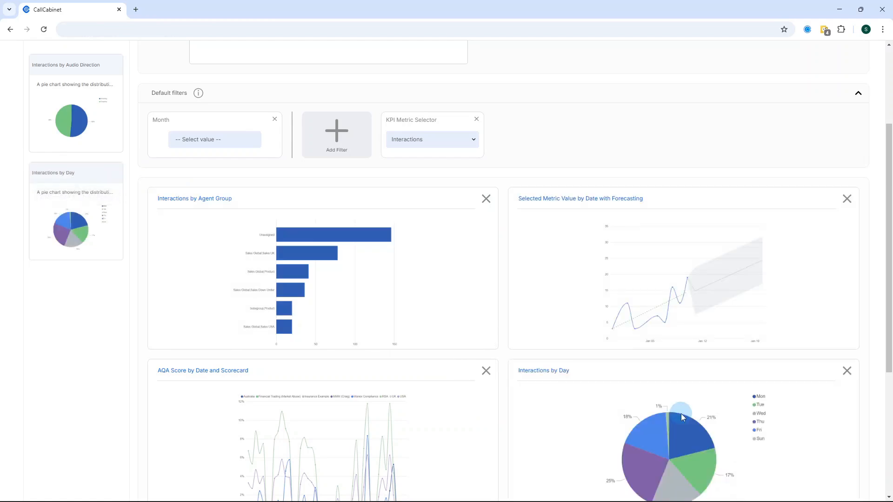
Review the Interactions by Day chart in the layout and clear the visuals search
{"action": "scroll", "coordinate": [621, 368], "scroll_direction": "down", "scroll_amount": 3}
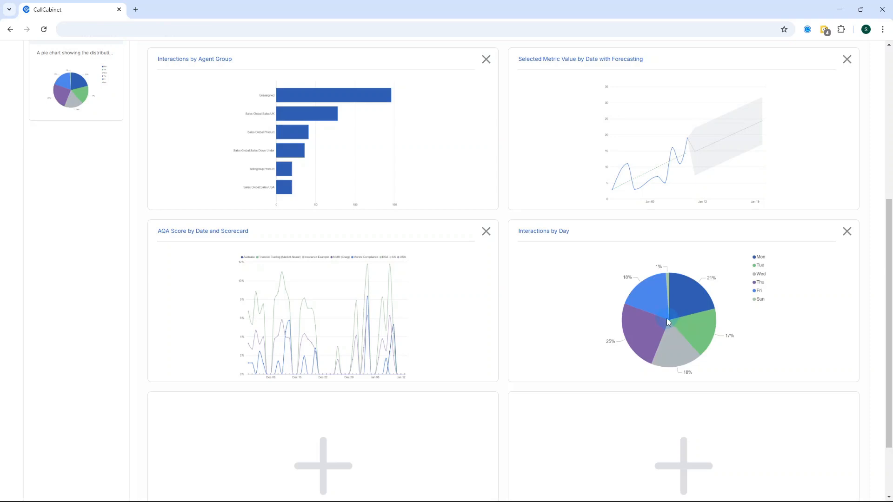
{"action": "scroll", "coordinate": [666, 318], "scroll_direction": "up", "scroll_amount": 6}
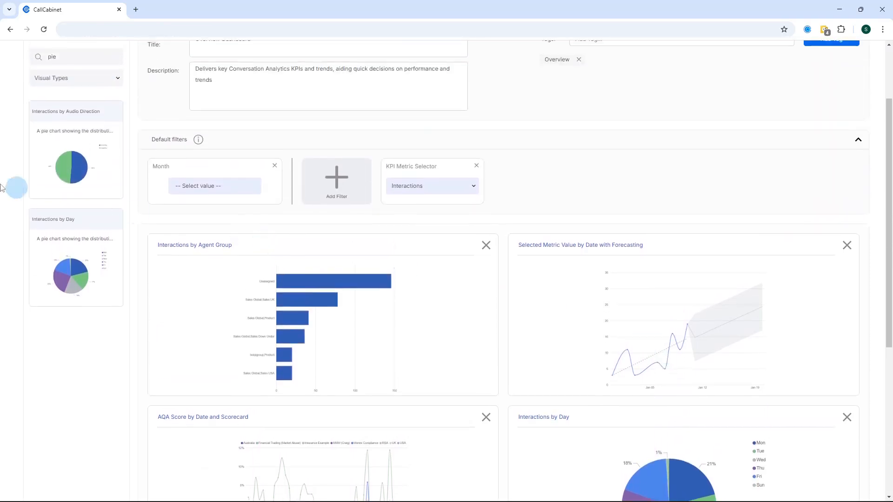
{"action": "left_click", "coordinate": [67, 147]}
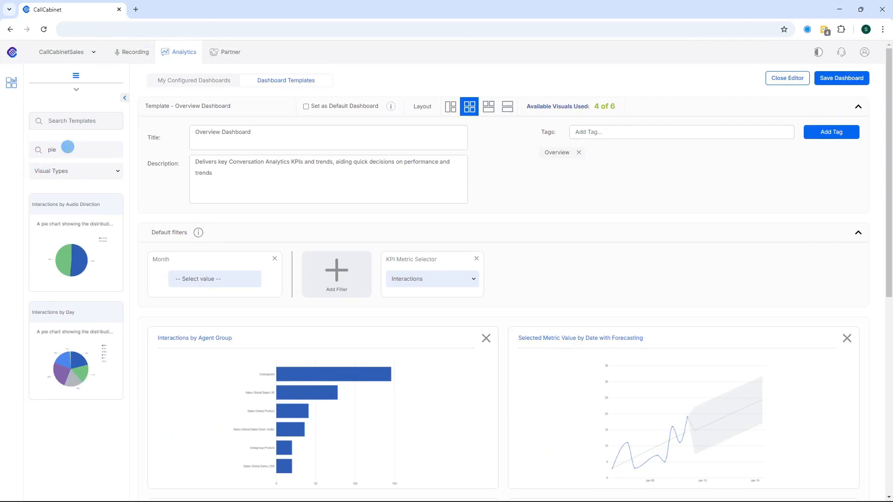
{"action": "key", "text": "BackSpace"}
{"action": "key", "text": "BackSpace"}
{"action": "key", "text": "BackSpace"}
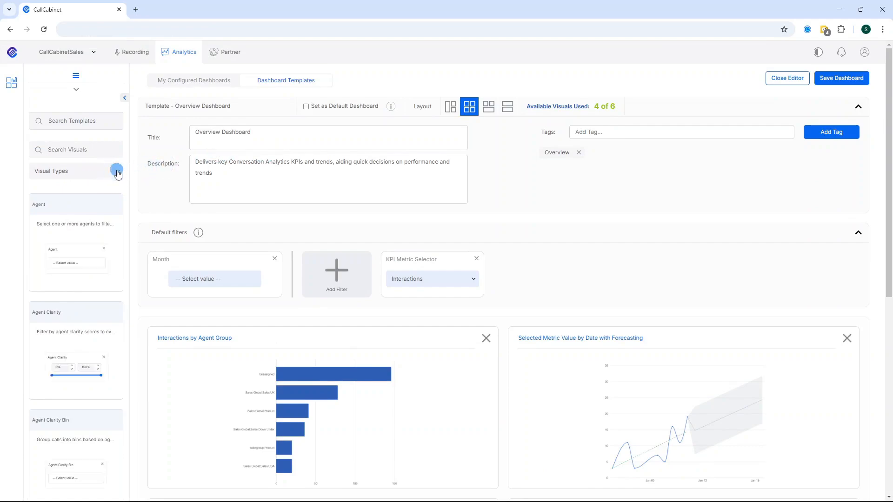
Browse the available visual types and limit the visuals list to the Line Chart type
{"action": "left_click", "coordinate": [117, 172]}
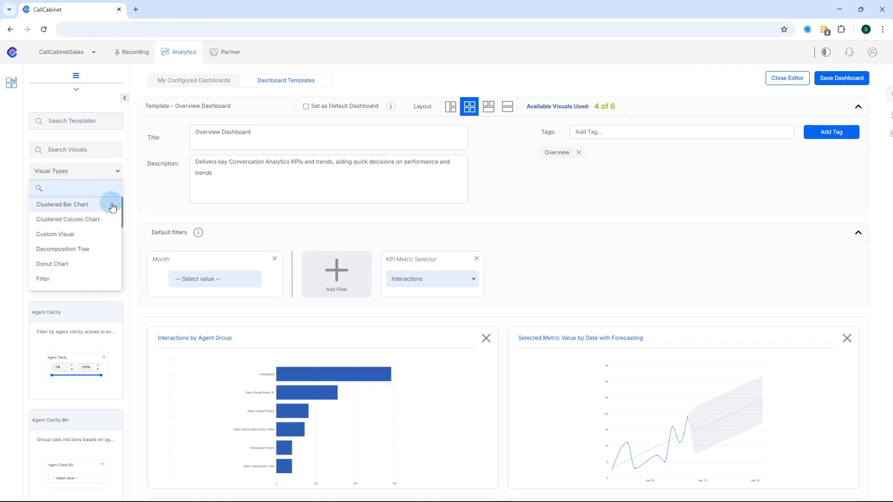
{"action": "scroll", "coordinate": [111, 207], "scroll_direction": "down", "scroll_amount": 3}
{"action": "scroll", "coordinate": [111, 207], "scroll_direction": "down", "scroll_amount": 2}
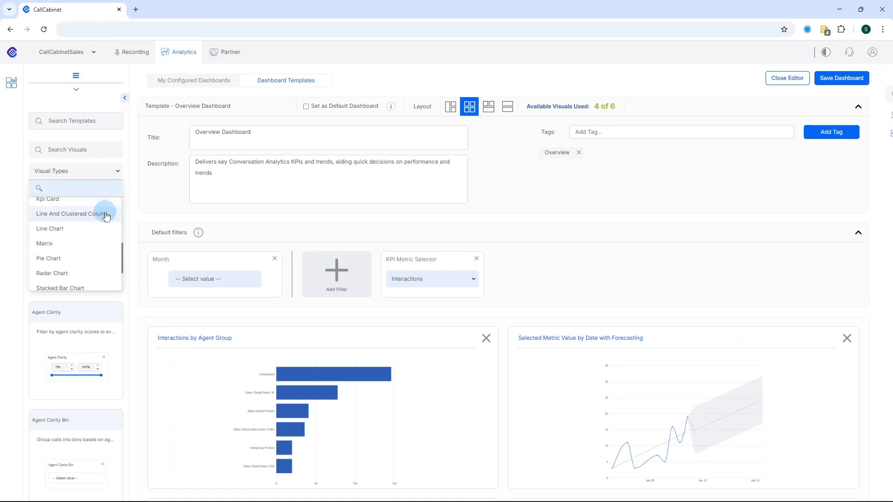
{"action": "scroll", "coordinate": [105, 223], "scroll_direction": "down", "scroll_amount": 2}
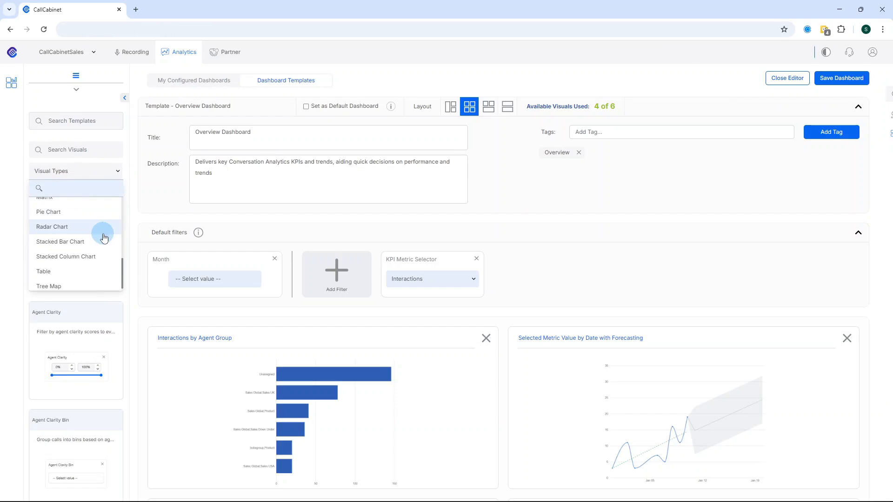
{"action": "scroll", "coordinate": [104, 239], "scroll_direction": "down", "scroll_amount": 1}
{"action": "scroll", "coordinate": [104, 238], "scroll_direction": "up", "scroll_amount": 4}
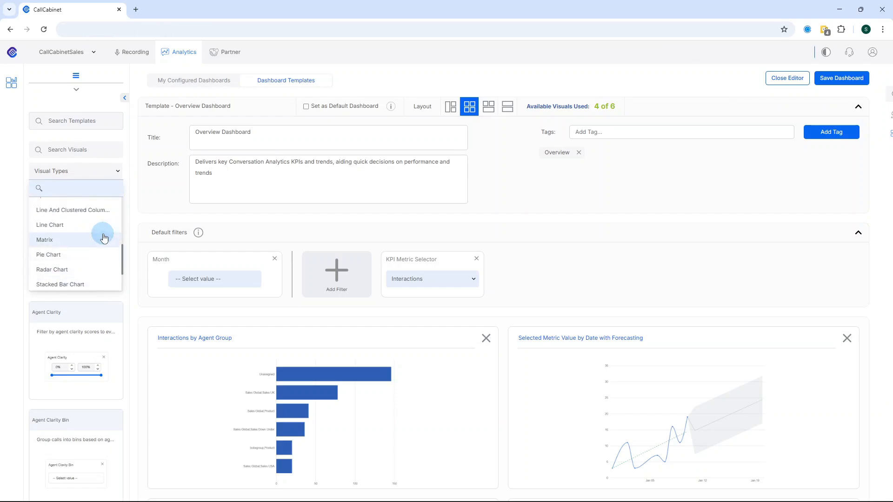
{"action": "scroll", "coordinate": [104, 236], "scroll_direction": "down", "scroll_amount": 2}
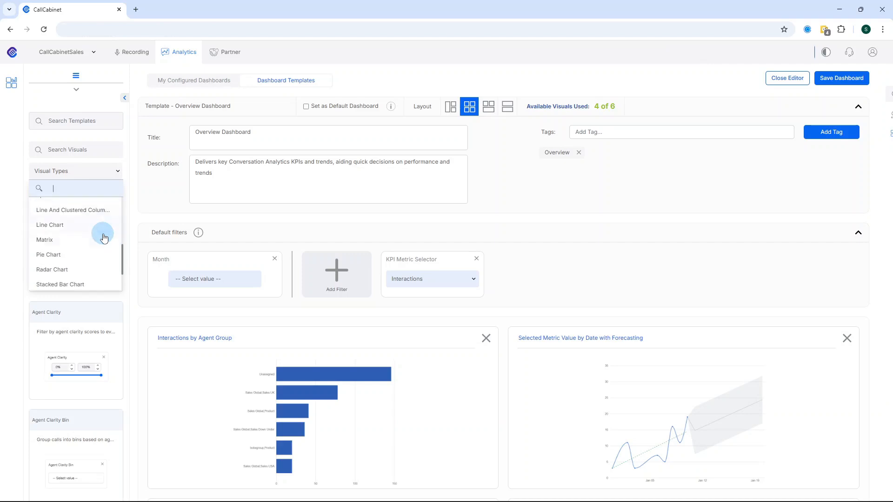
{"action": "left_click", "coordinate": [73, 224]}
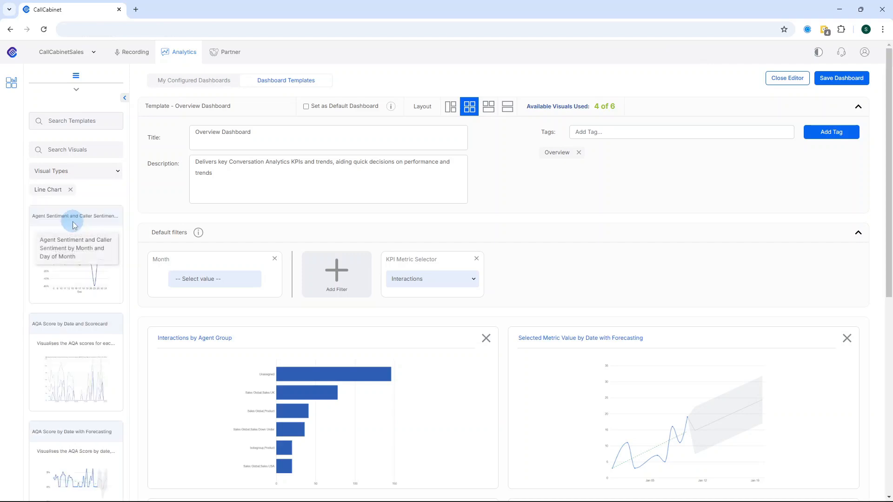
Add the Overtalk by Date with Forecasting line chart to the empty slot below AQA Score by Date and Scorecard
{"action": "scroll", "coordinate": [117, 277], "scroll_direction": "down", "scroll_amount": 3}
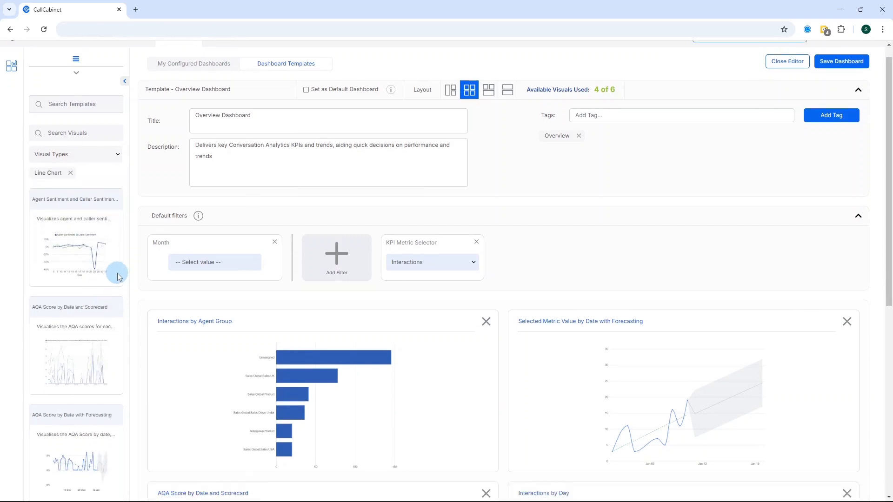
{"action": "scroll", "coordinate": [117, 276], "scroll_direction": "down", "scroll_amount": 3}
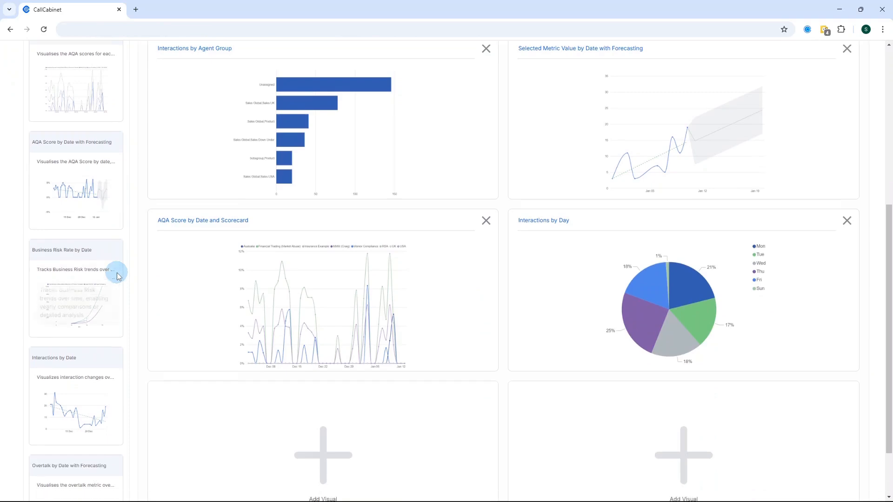
{"action": "scroll", "coordinate": [118, 277], "scroll_direction": "down", "scroll_amount": 2}
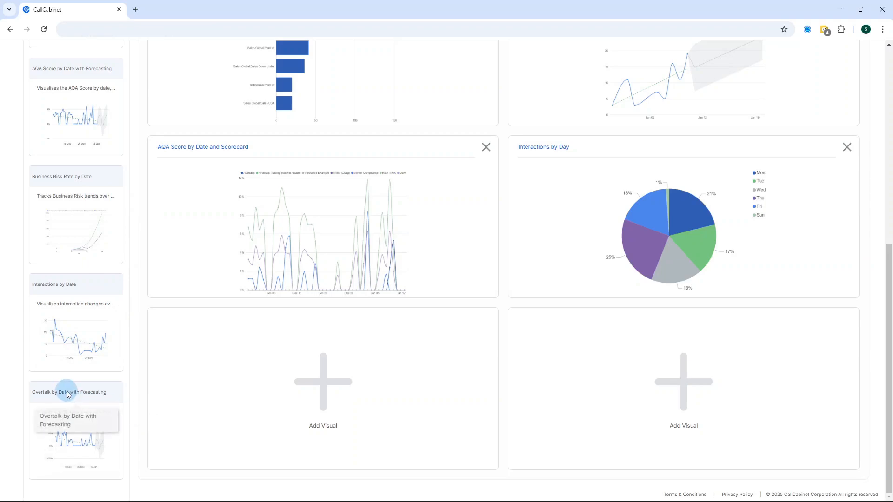
{"action": "left_click_drag", "start_coordinate": [65, 393], "coordinate": [320, 378]}
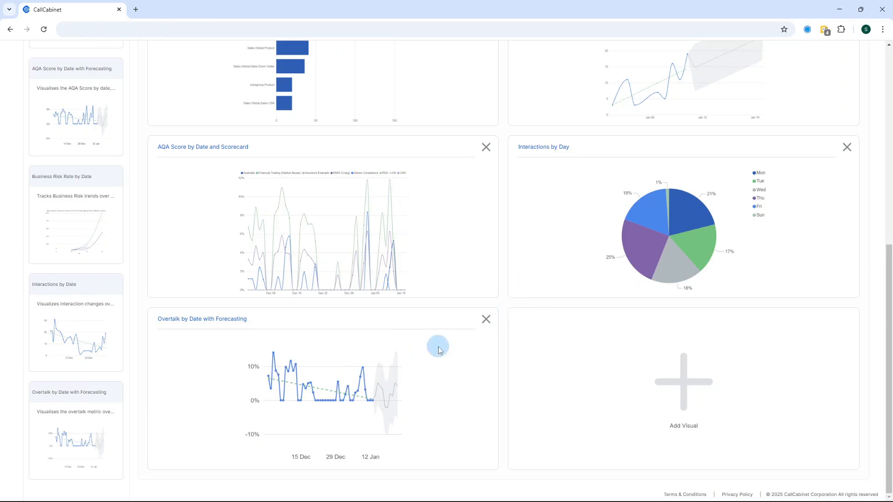
Remove the KPI Metric Selector from the dashboard's default filters
{"action": "scroll", "coordinate": [438, 350], "scroll_direction": "up", "scroll_amount": 8}
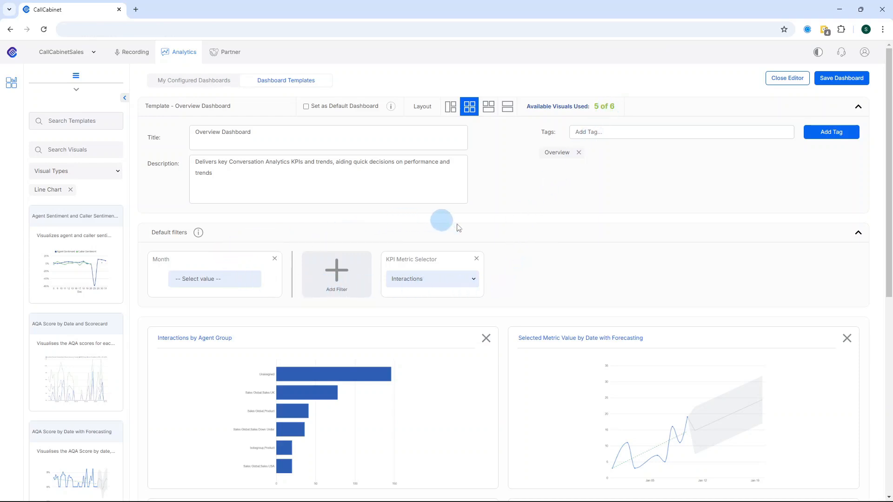
{"action": "left_click", "coordinate": [475, 259]}
{"action": "left_click", "coordinate": [475, 258]}
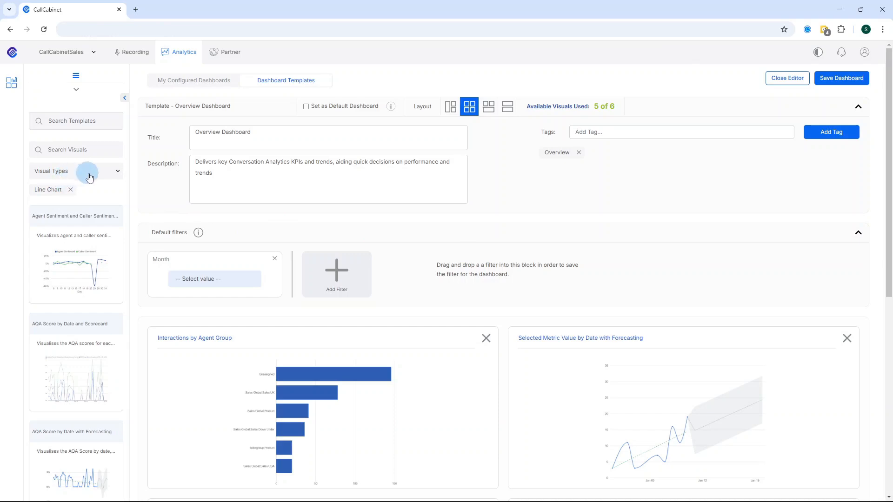
List the Filter type visuals and remove the Line Chart type from the visuals list's filtering
{"action": "left_click", "coordinate": [120, 173]}
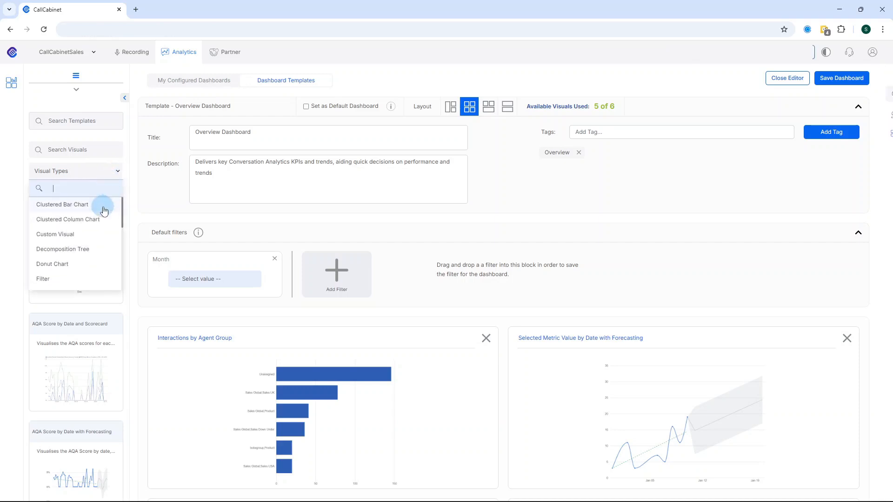
{"action": "left_click", "coordinate": [46, 279]}
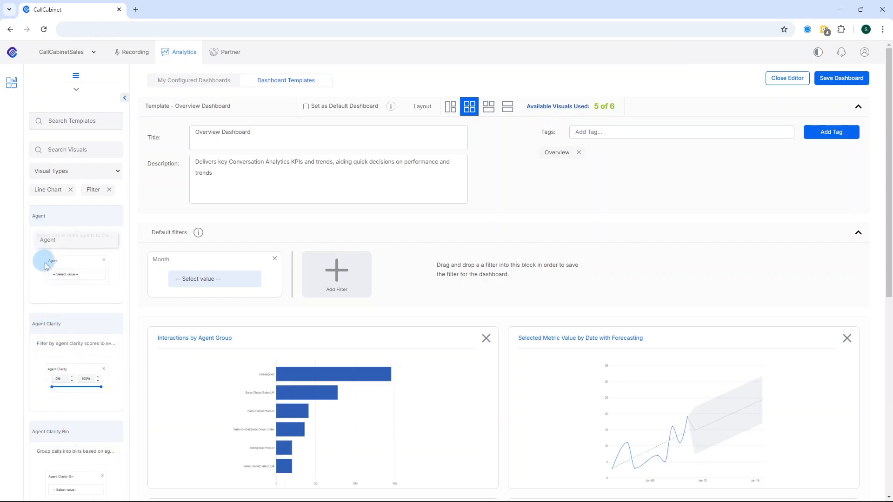
{"action": "scroll", "coordinate": [47, 267], "scroll_direction": "down", "scroll_amount": 10}
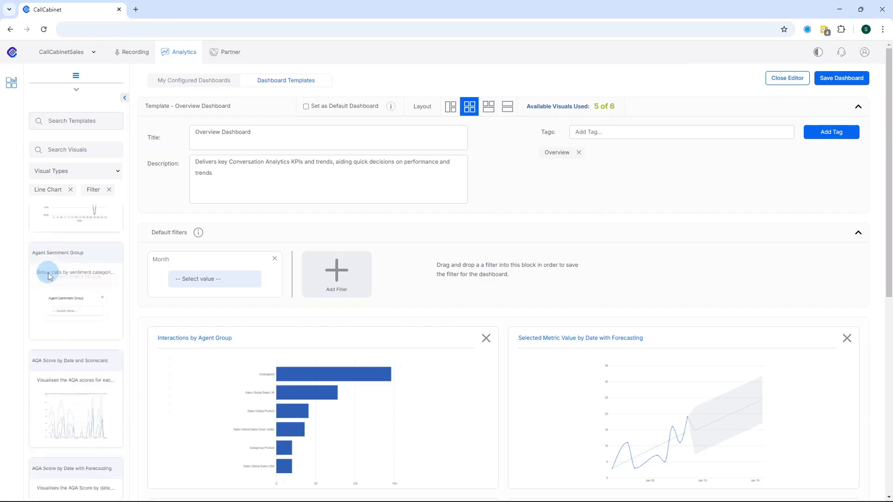
{"action": "scroll", "coordinate": [49, 275], "scroll_direction": "down", "scroll_amount": 10}
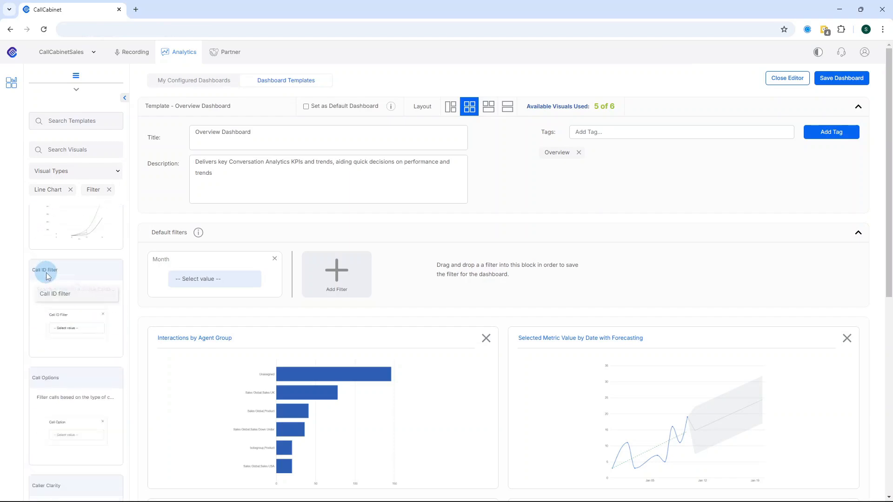
{"action": "scroll", "coordinate": [46, 272], "scroll_direction": "down", "scroll_amount": 10}
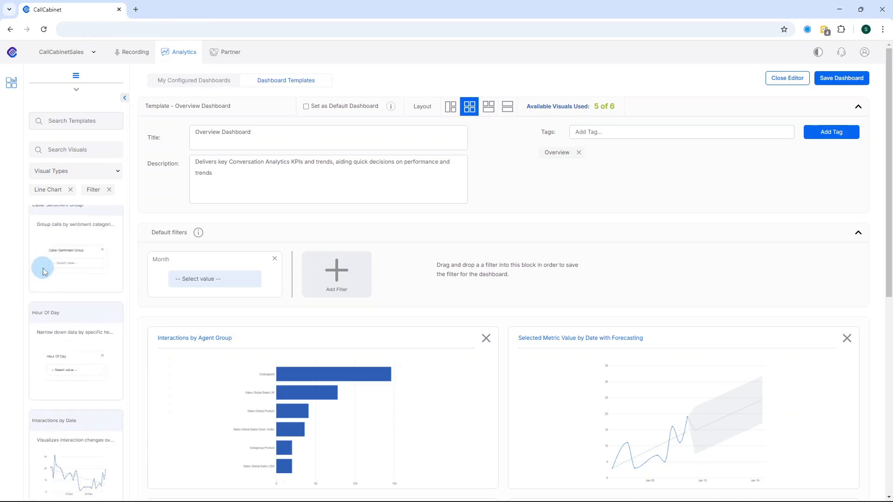
{"action": "scroll", "coordinate": [43, 272], "scroll_direction": "down", "scroll_amount": 3}
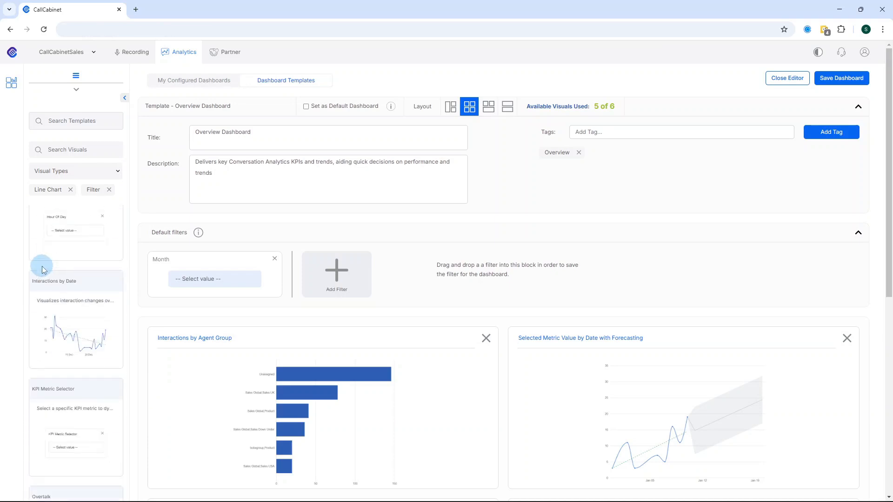
{"action": "left_click", "coordinate": [71, 190]}
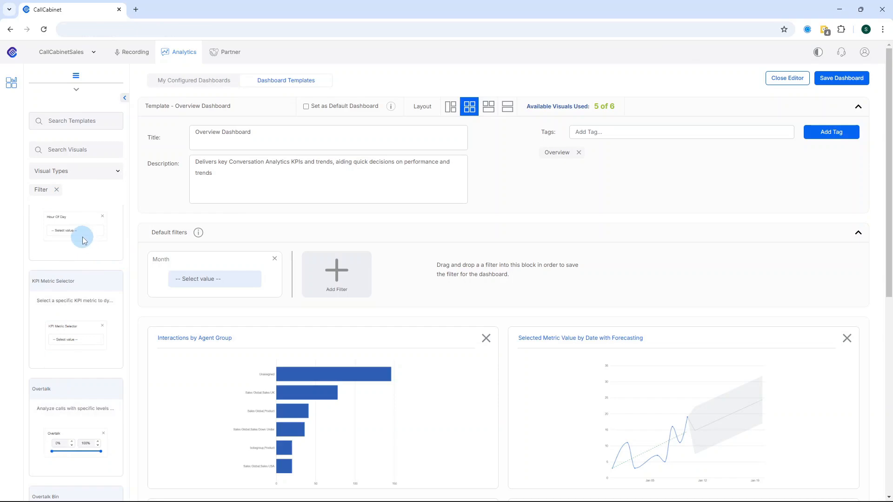
Browse the available filter visuals and add the Overtalk filter to the dashboard's default filters
{"action": "scroll", "coordinate": [83, 219], "scroll_direction": "down", "scroll_amount": 4}
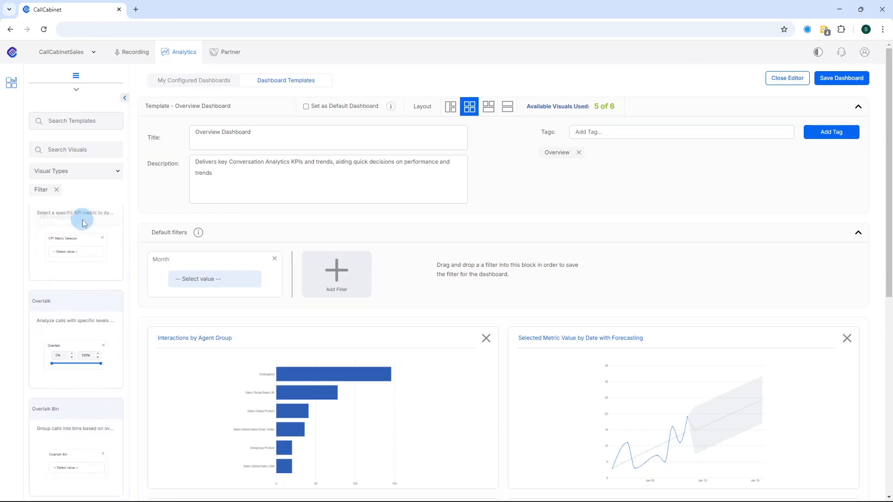
{"action": "scroll", "coordinate": [83, 219], "scroll_direction": "down", "scroll_amount": 8}
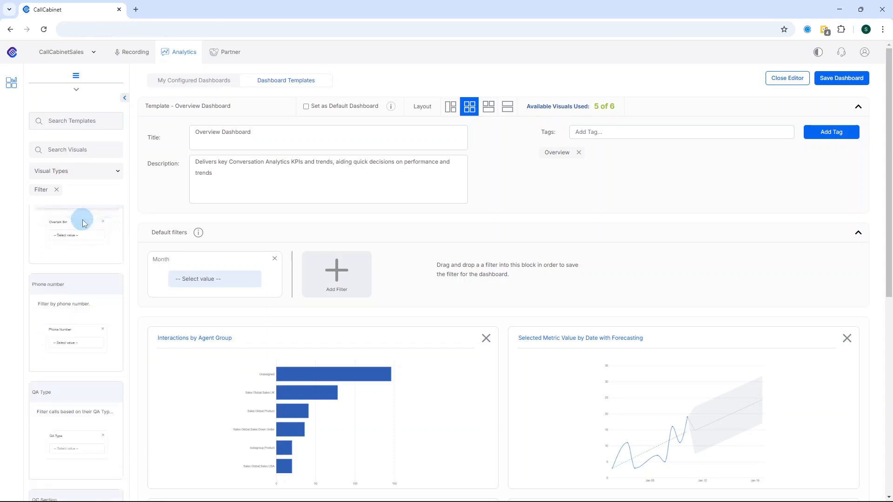
{"action": "scroll", "coordinate": [82, 220], "scroll_direction": "down", "scroll_amount": 4}
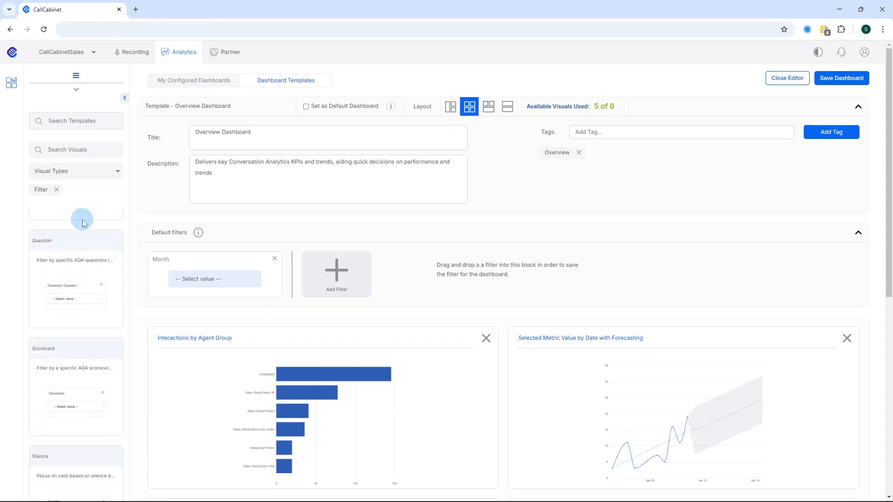
{"action": "left_click_drag", "start_coordinate": [81, 223], "coordinate": [78, 253]}
{"action": "scroll", "coordinate": [76, 241], "scroll_direction": "up", "scroll_amount": 15}
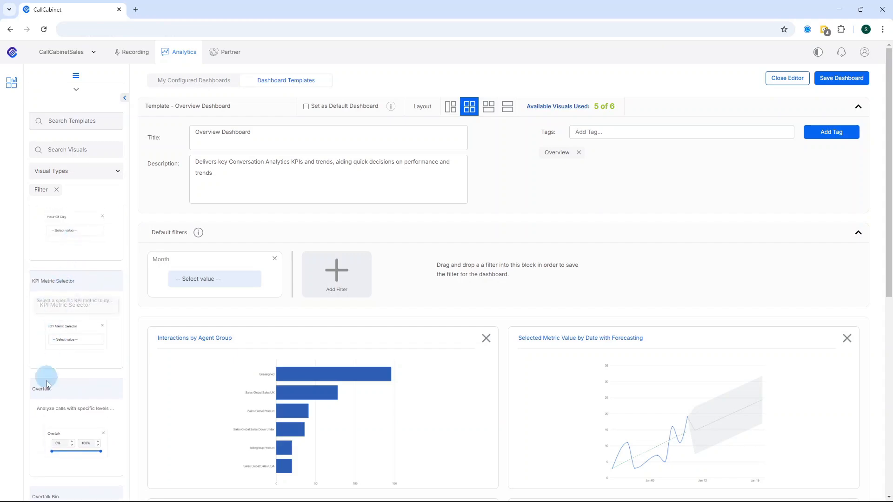
{"action": "left_click_drag", "start_coordinate": [65, 379], "coordinate": [472, 259]}
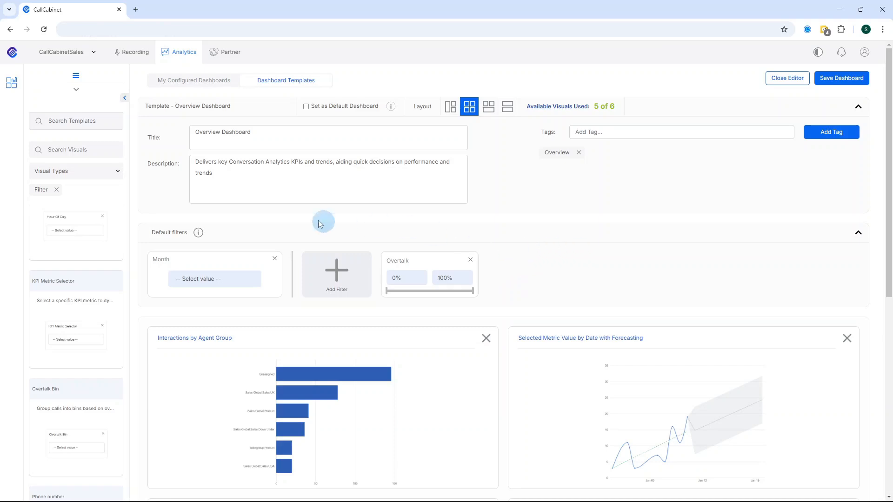
Switch the visuals list from the Filter type to Line Chart, and clear the type selection to list all visuals
{"action": "left_click", "coordinate": [120, 177]}
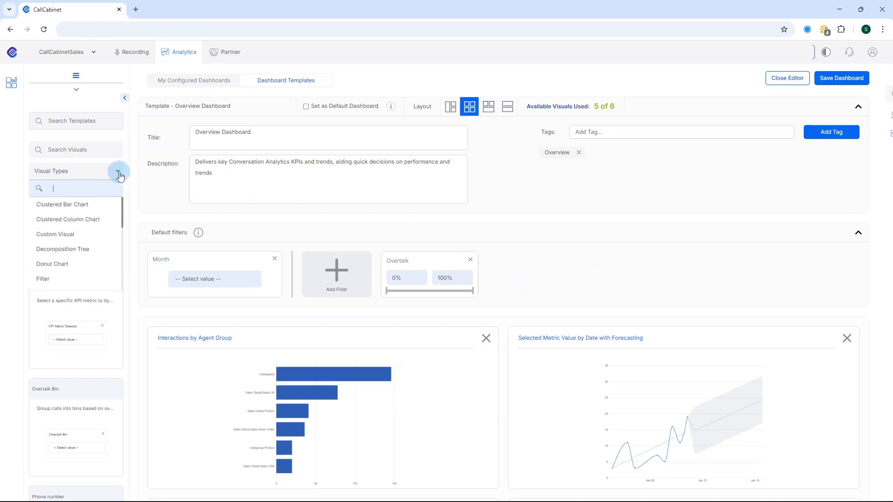
{"action": "scroll", "coordinate": [93, 278], "scroll_direction": "down", "scroll_amount": 2}
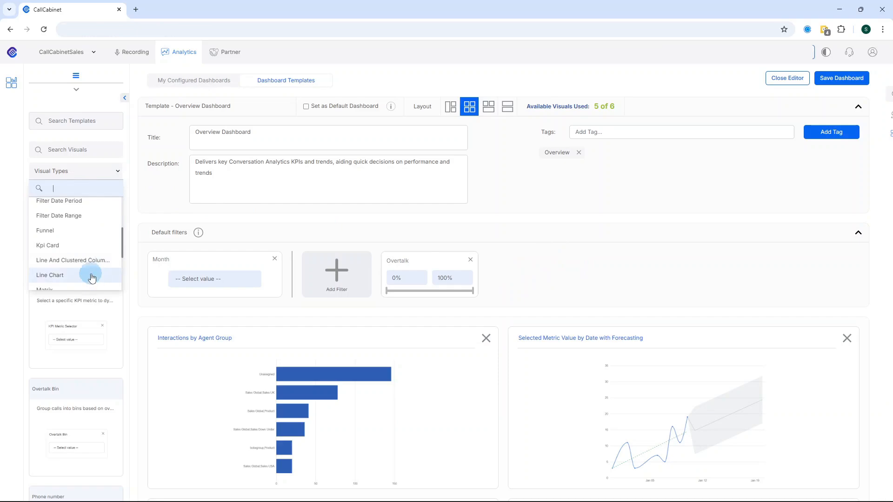
{"action": "left_click", "coordinate": [80, 278]}
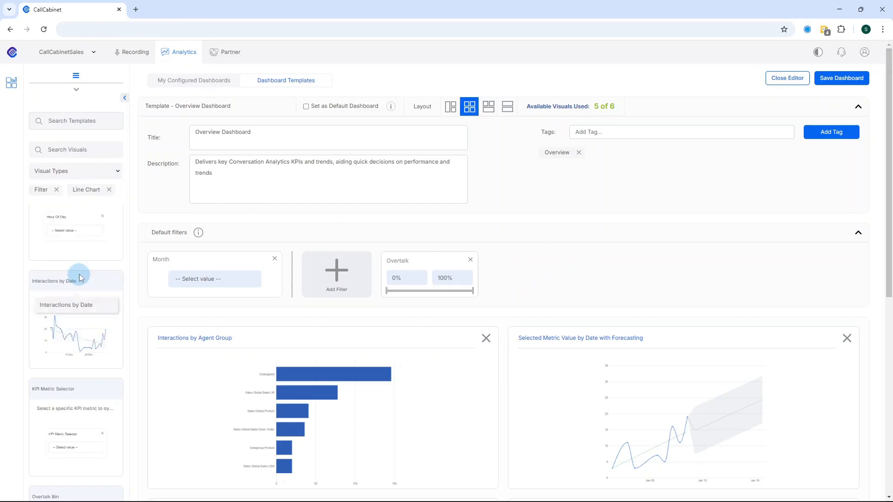
{"action": "left_click", "coordinate": [57, 187]}
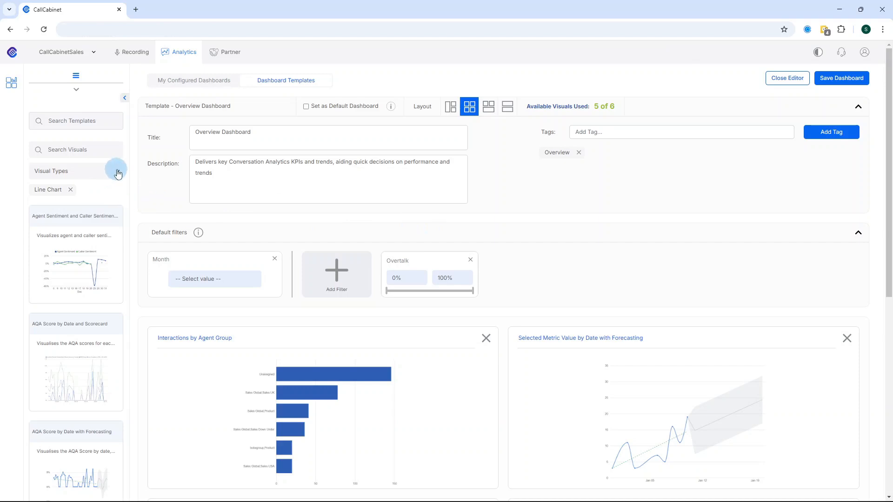
{"action": "left_click", "coordinate": [70, 191]}
{"action": "left_click", "coordinate": [70, 191]}
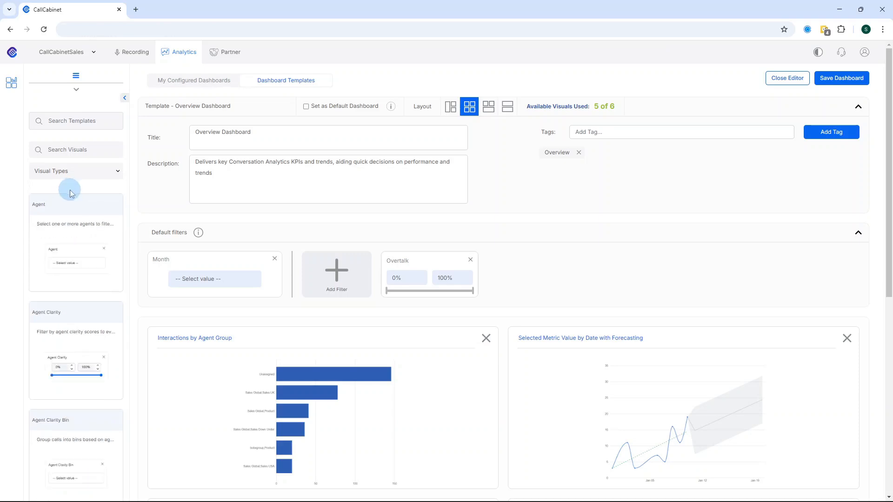
Browse the unfiltered visuals list and add the Agent filter to the default filters beside Overtalk
{"action": "scroll", "coordinate": [77, 225], "scroll_direction": "down", "scroll_amount": 6}
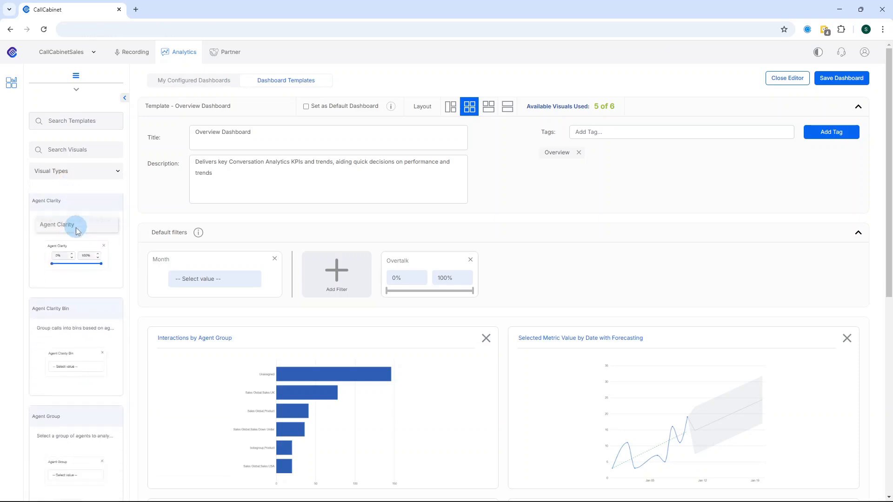
{"action": "scroll", "coordinate": [76, 228], "scroll_direction": "down", "scroll_amount": 10}
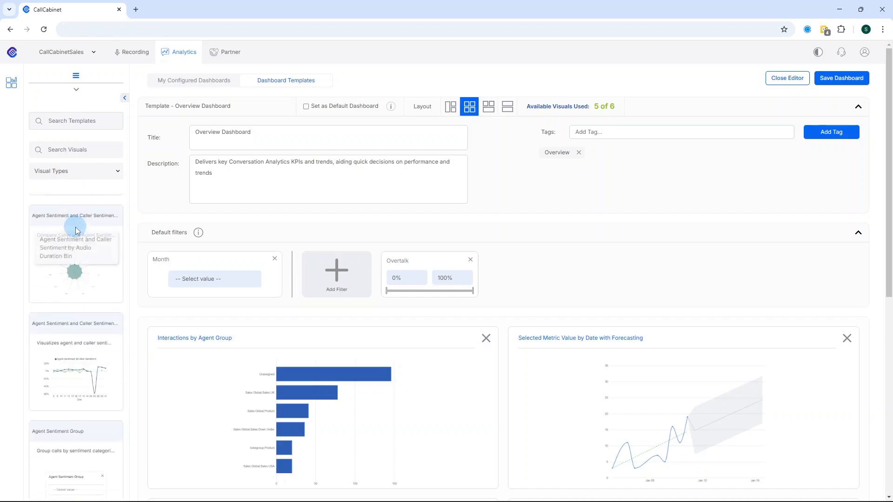
{"action": "scroll", "coordinate": [76, 227], "scroll_direction": "up", "scroll_amount": 10}
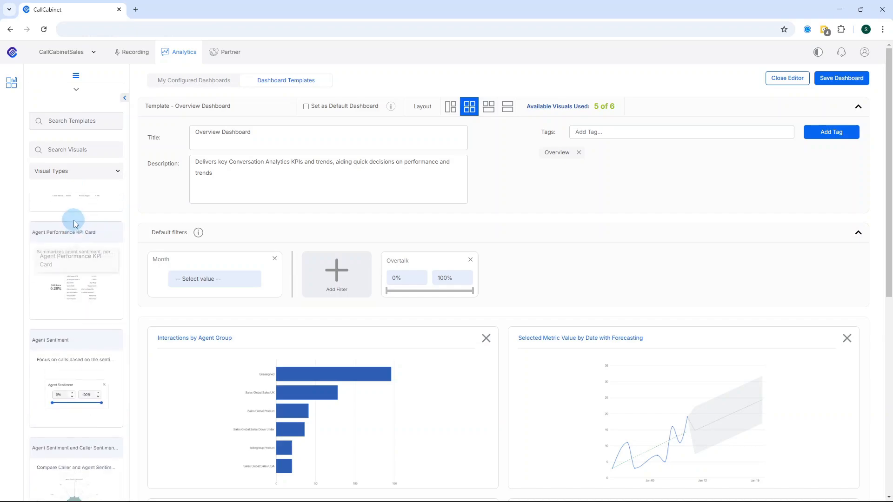
{"action": "scroll", "coordinate": [73, 222], "scroll_direction": "up", "scroll_amount": 4}
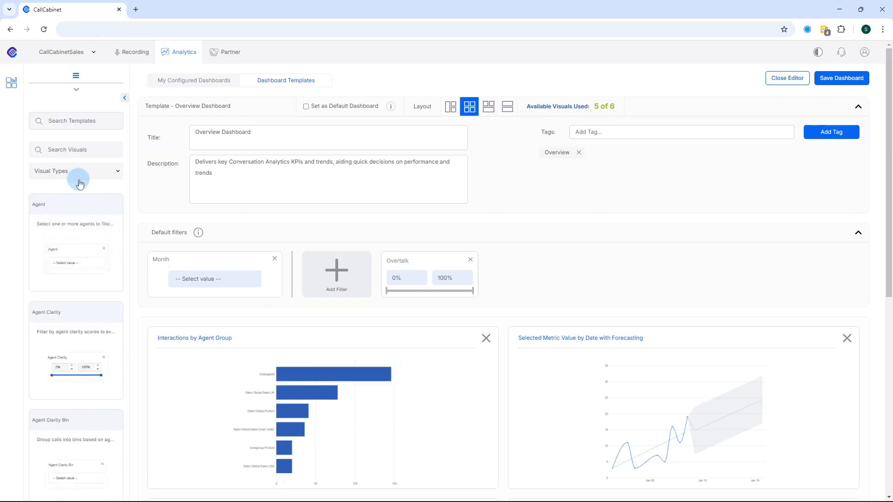
{"action": "left_click_drag", "start_coordinate": [86, 199], "coordinate": [84, 204]}
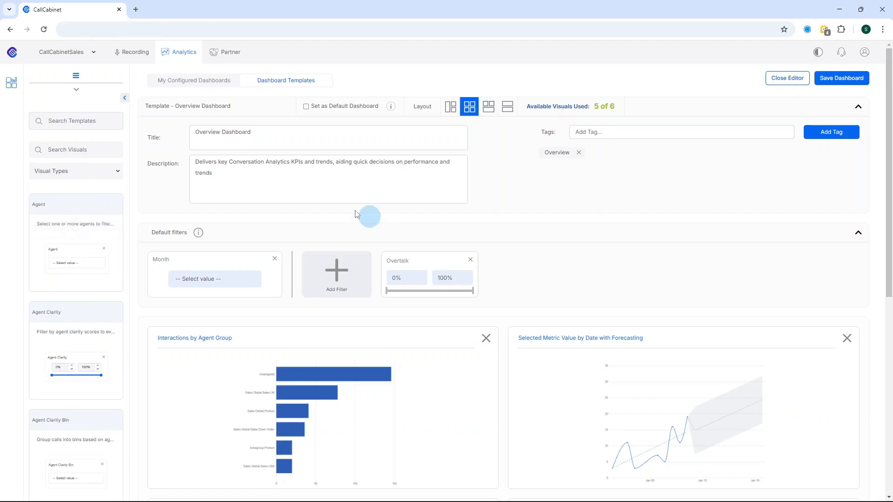
{"action": "left_click_drag", "start_coordinate": [80, 205], "coordinate": [542, 267]}
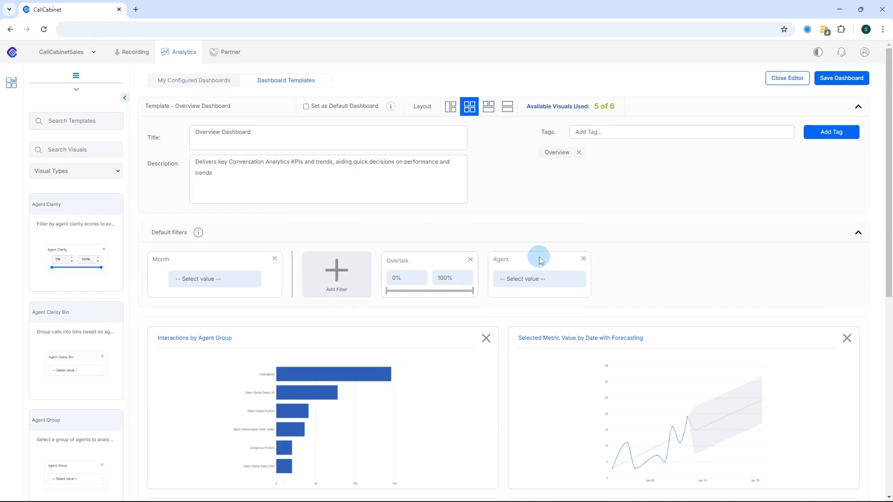
Remove the Agent filter from the default filters and add the tag Agent to the dashboard
{"action": "left_click", "coordinate": [583, 259]}
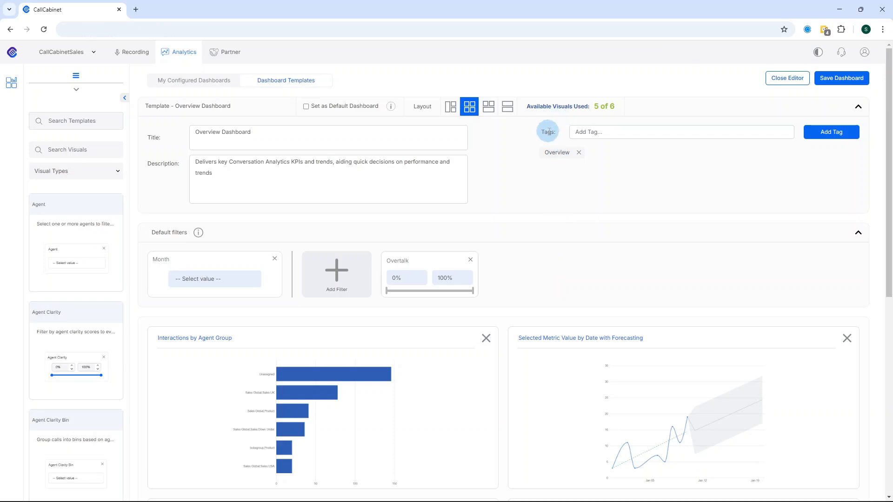
{"action": "left_click", "coordinate": [584, 131]}
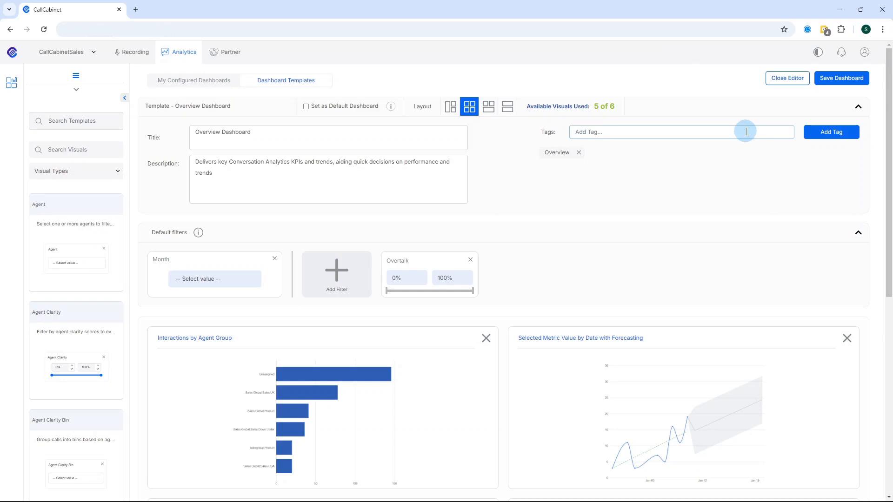
{"action": "type", "text": "Agent"}
{"action": "left_click", "coordinate": [828, 134]}
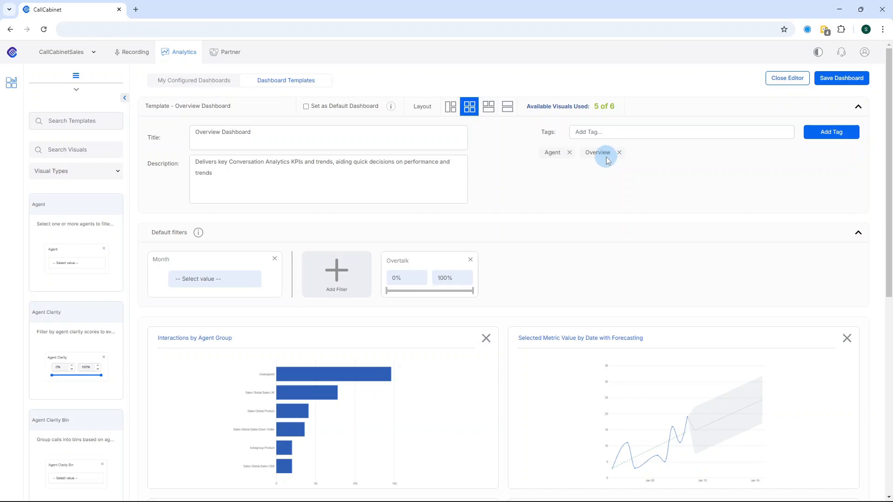
Change the dashboard's title to My Overview Dashboard and save the dashboard
{"action": "left_click", "coordinate": [251, 134]}
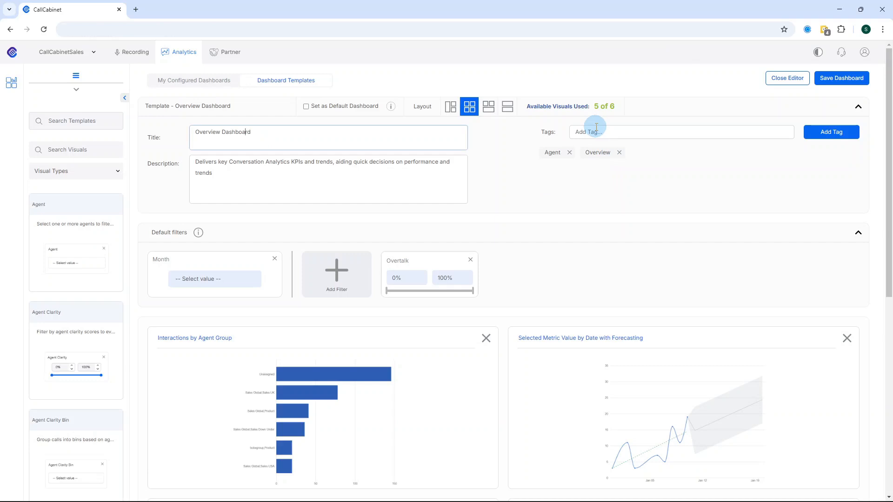
{"action": "type", "text": "My"}
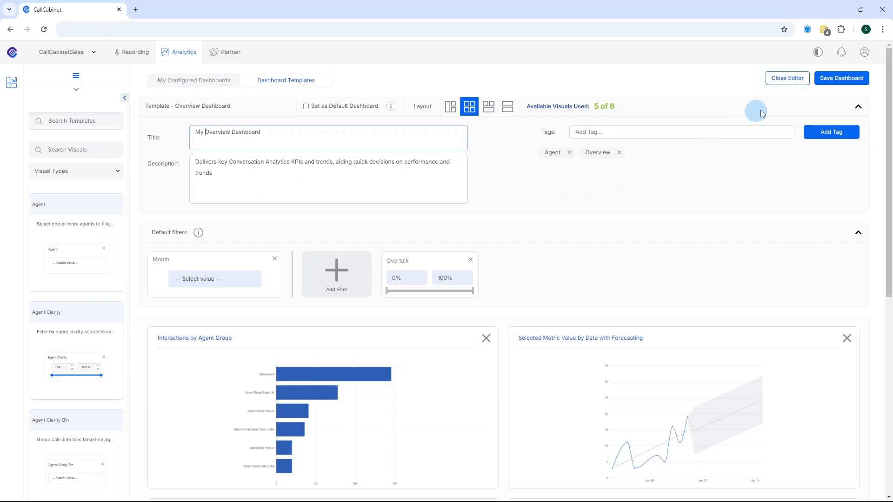
{"action": "left_click", "coordinate": [844, 81]}
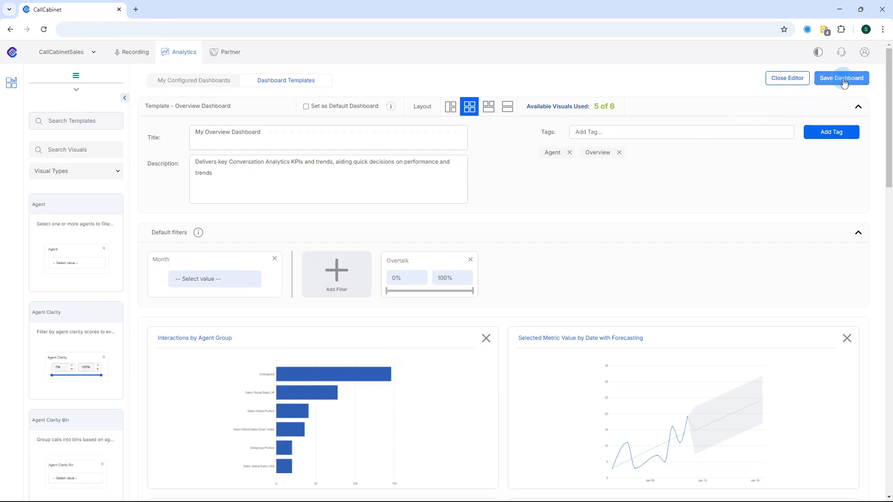
{"action": "left_click", "coordinate": [843, 80]}
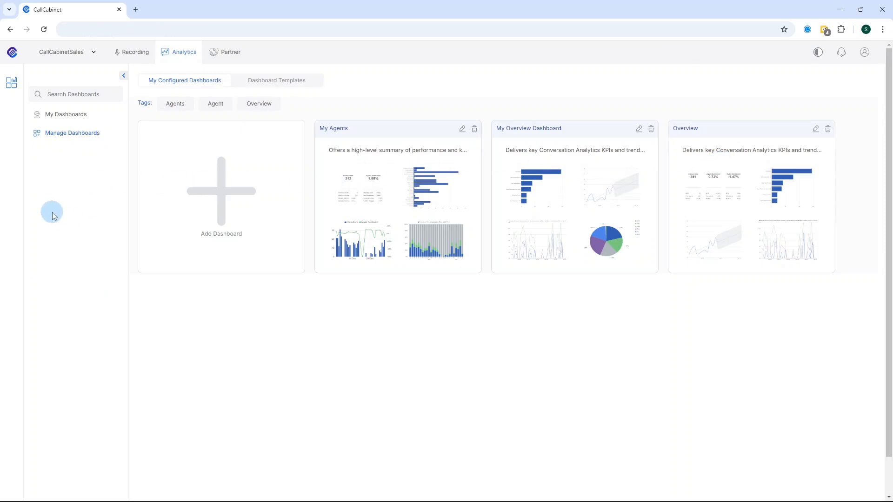
Reopen My Overview Dashboard for editing, set it as the default dashboard and save it
{"action": "left_click", "coordinate": [67, 117]}
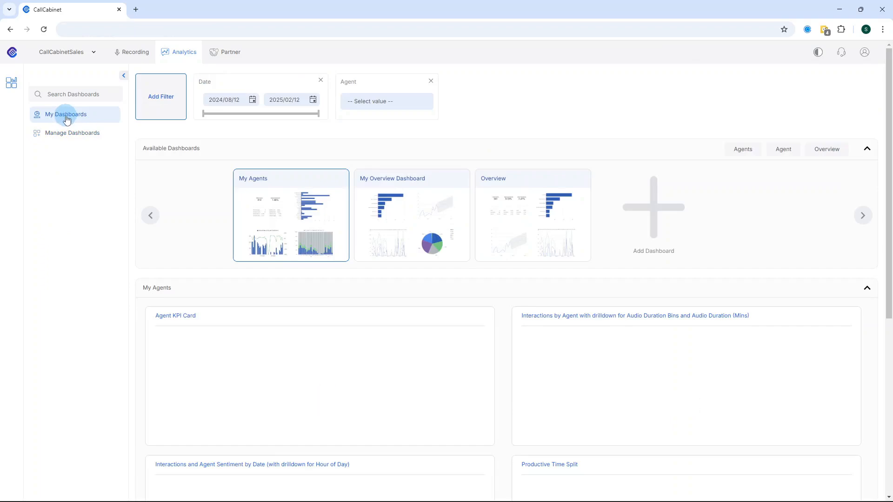
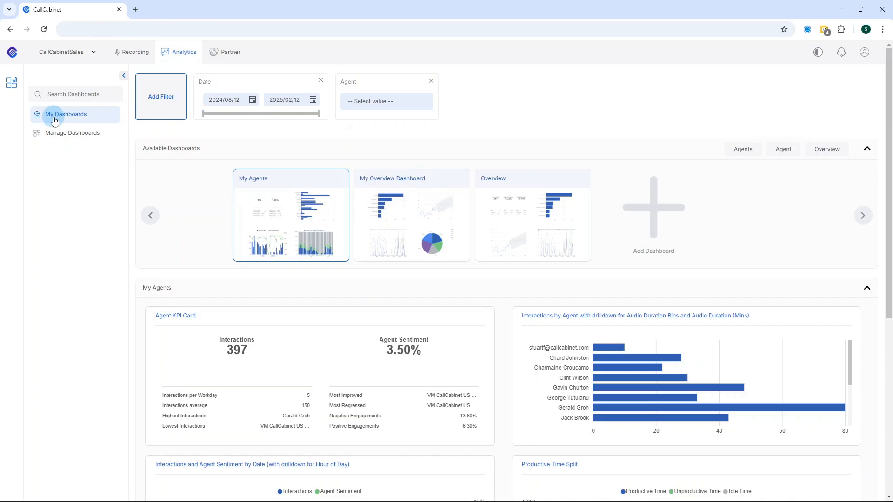
{"action": "left_click", "coordinate": [64, 138]}
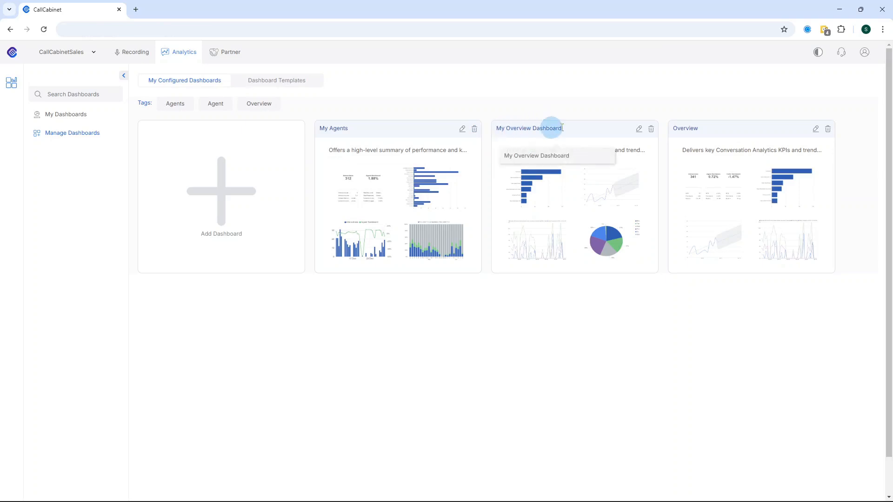
{"action": "left_click", "coordinate": [639, 130]}
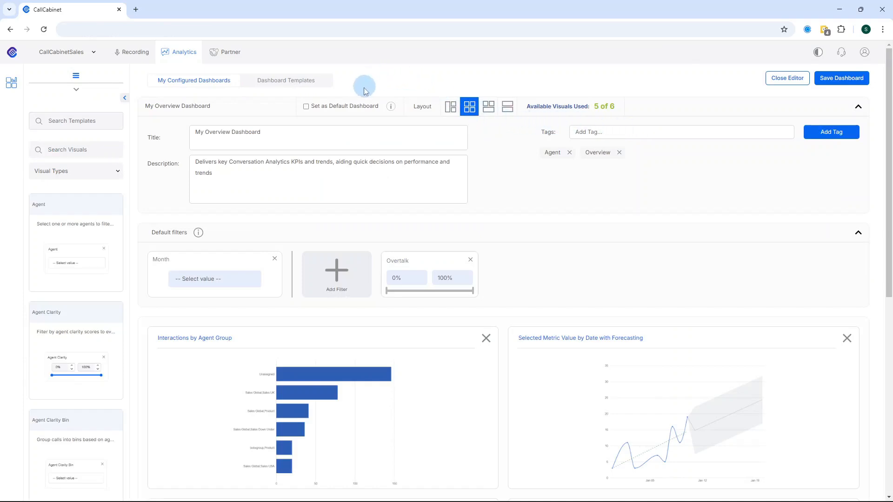
{"action": "left_click", "coordinate": [306, 107]}
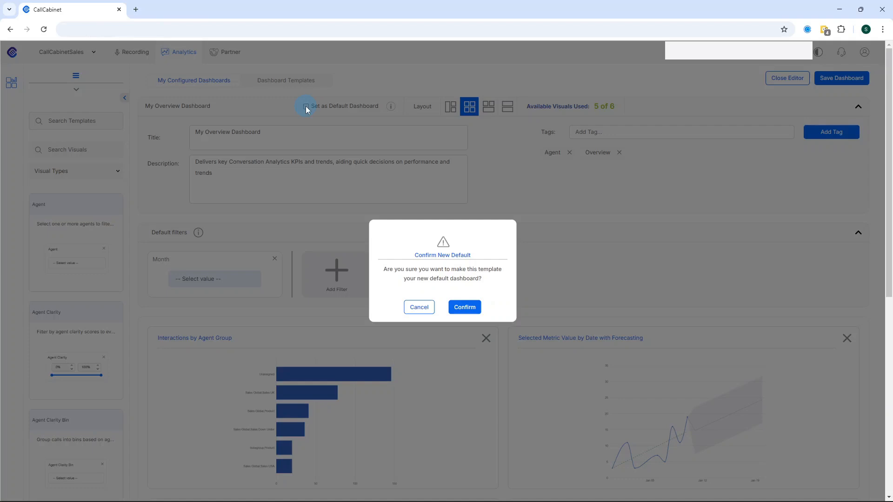
{"action": "left_click", "coordinate": [458, 309]}
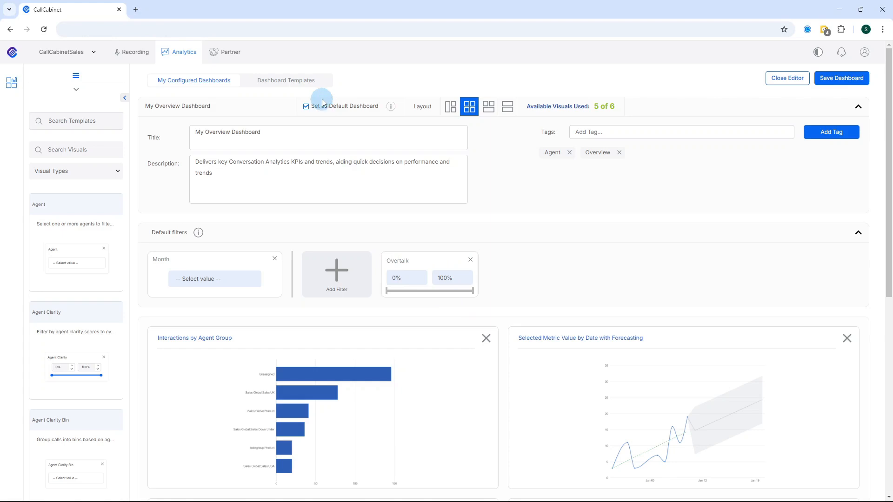
{"action": "left_click", "coordinate": [847, 80]}
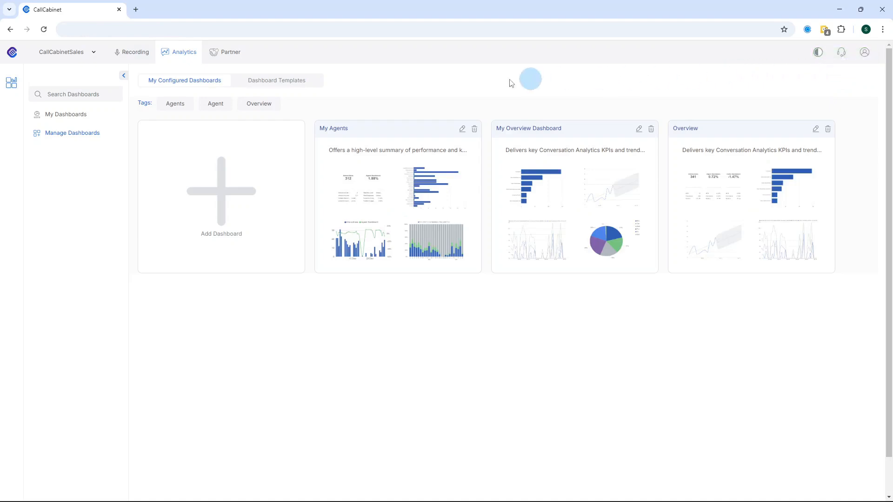
Display the personal dashboards and look through the Month filter's available values
{"action": "left_click", "coordinate": [63, 115]}
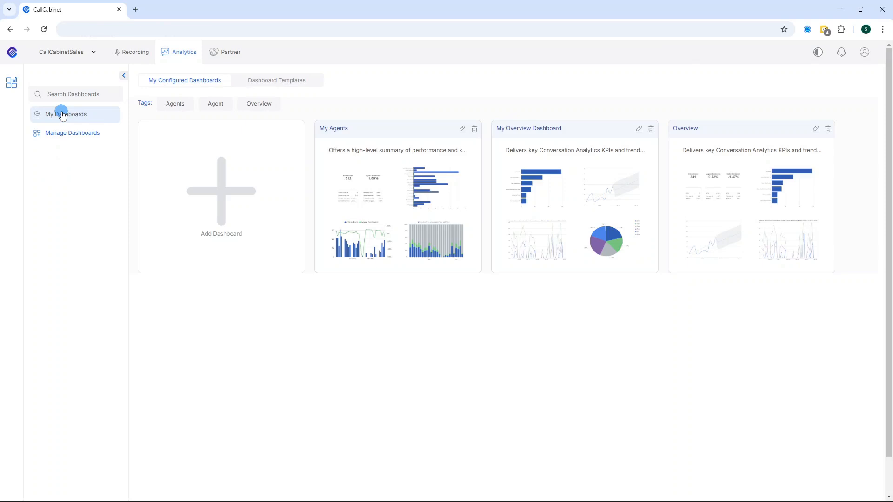
{"action": "left_click", "coordinate": [63, 115]}
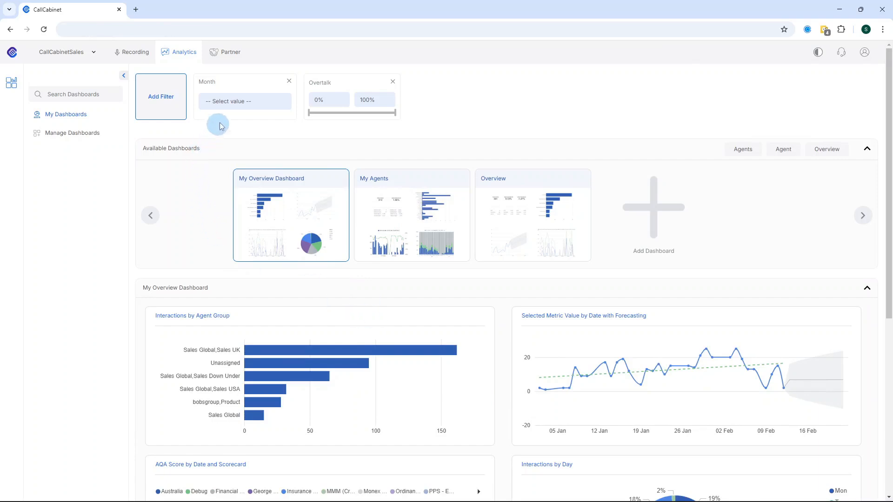
{"action": "left_click", "coordinate": [261, 102]}
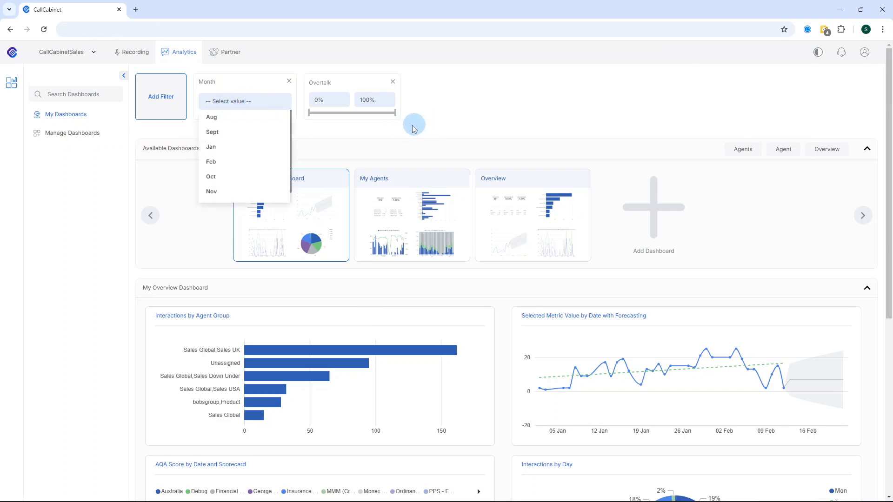
{"action": "left_click", "coordinate": [382, 137]}
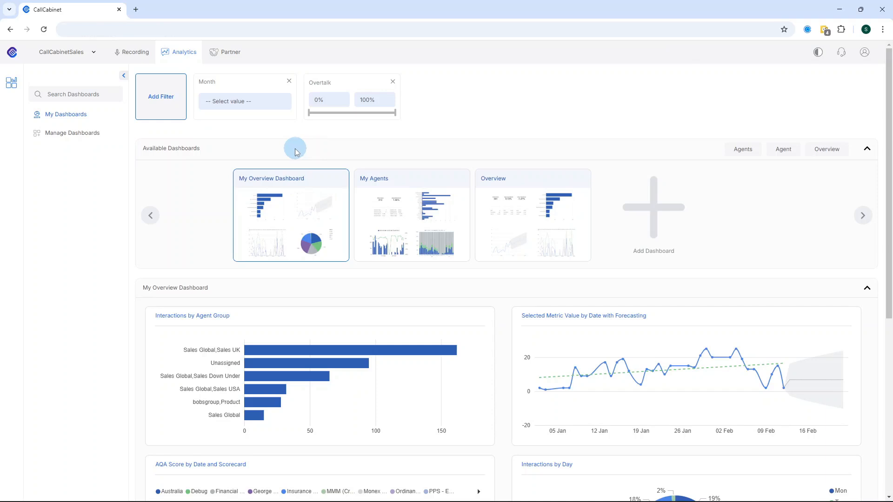
Add an Audio Direction filter set to Incoming to My Overview Dashboard, and remove the filter again
{"action": "left_click", "coordinate": [160, 102]}
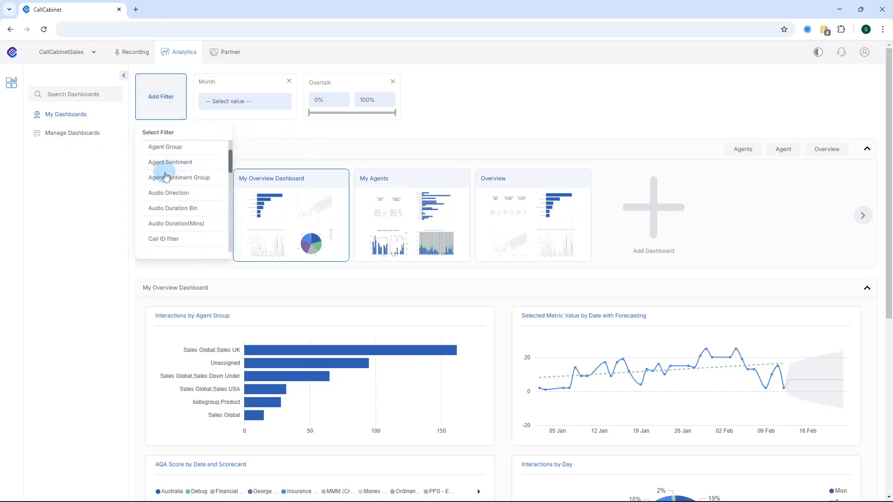
{"action": "scroll", "coordinate": [166, 177], "scroll_direction": "down", "scroll_amount": 1}
{"action": "scroll", "coordinate": [166, 177], "scroll_direction": "up", "scroll_amount": 1}
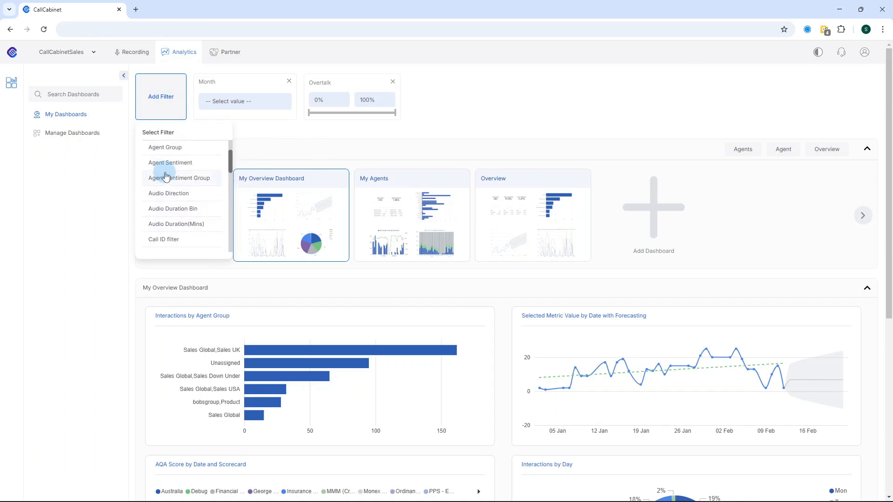
{"action": "left_click", "coordinate": [181, 197]}
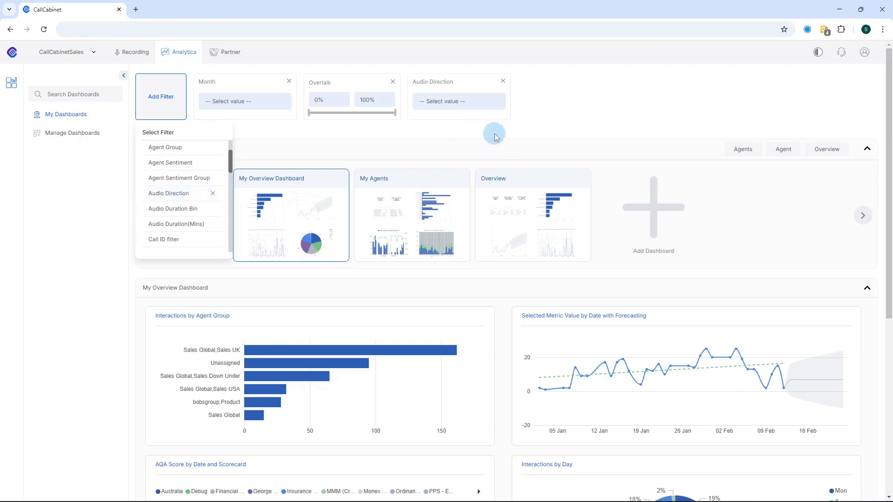
{"action": "left_click", "coordinate": [496, 111]}
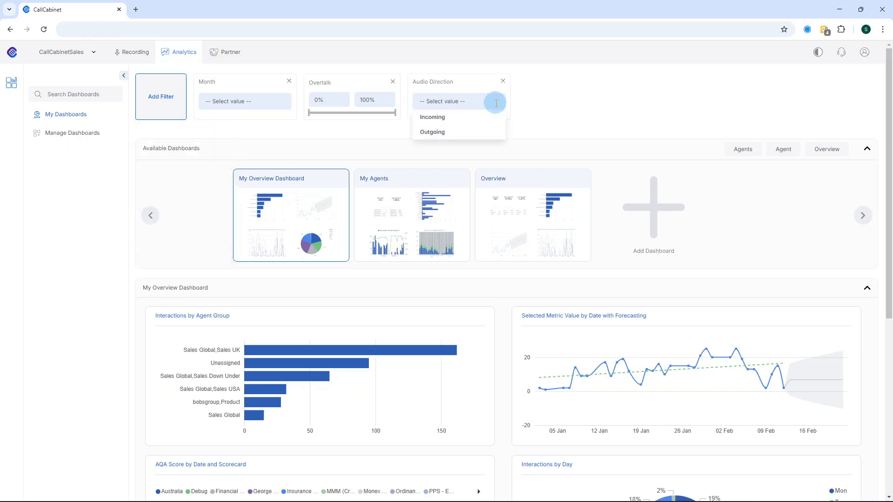
{"action": "left_click", "coordinate": [440, 123]}
{"action": "left_click", "coordinate": [535, 115]}
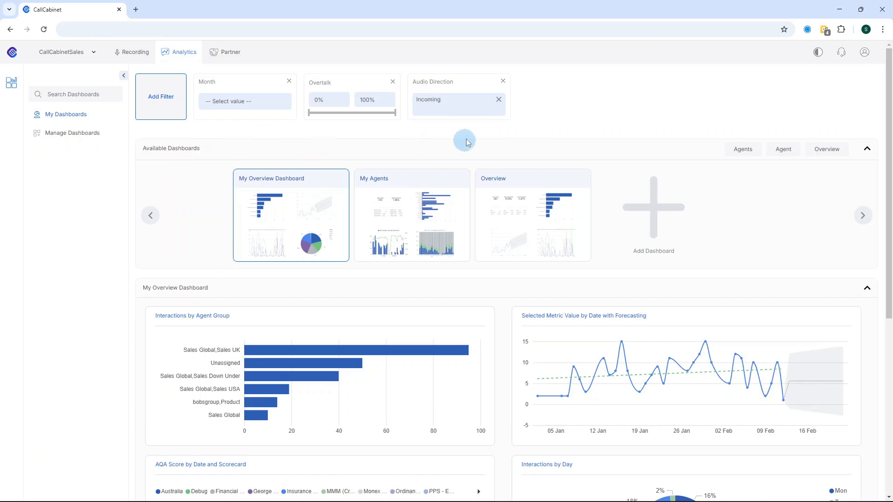
{"action": "left_click", "coordinate": [503, 82]}
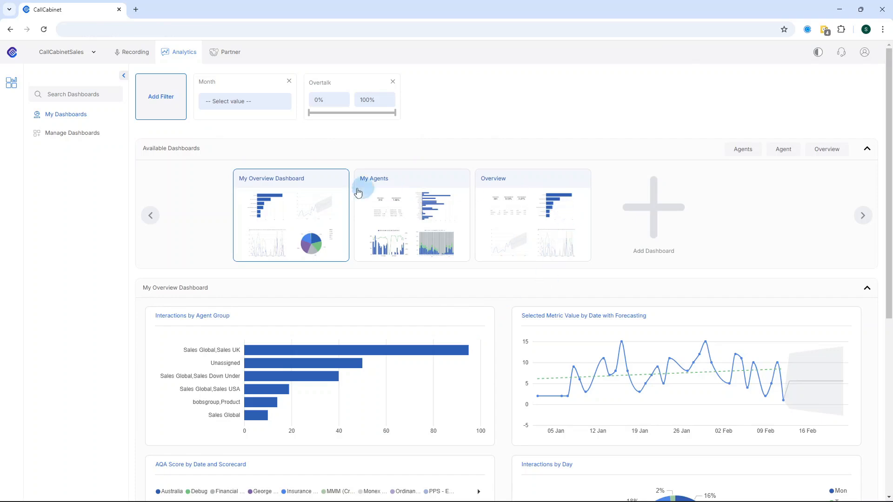
View the My Agents dashboard and start a new blank dashboard from the dashboard management page
{"action": "left_click", "coordinate": [364, 190]}
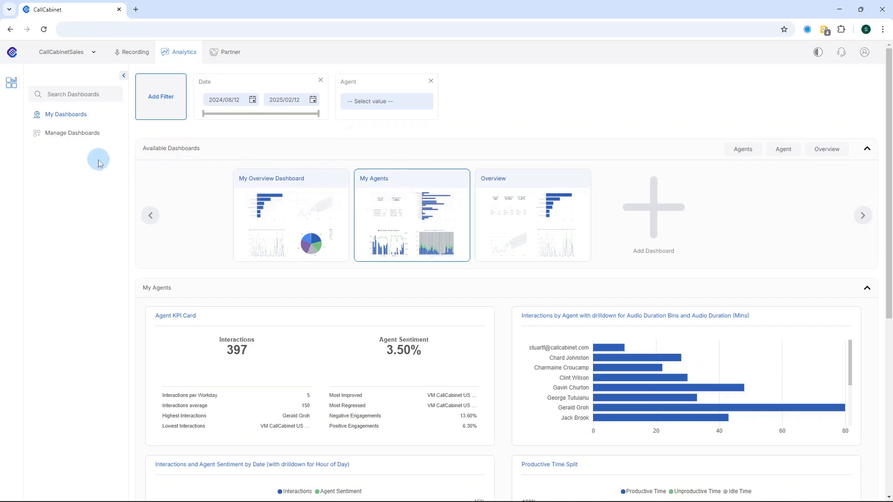
{"action": "left_click", "coordinate": [68, 135]}
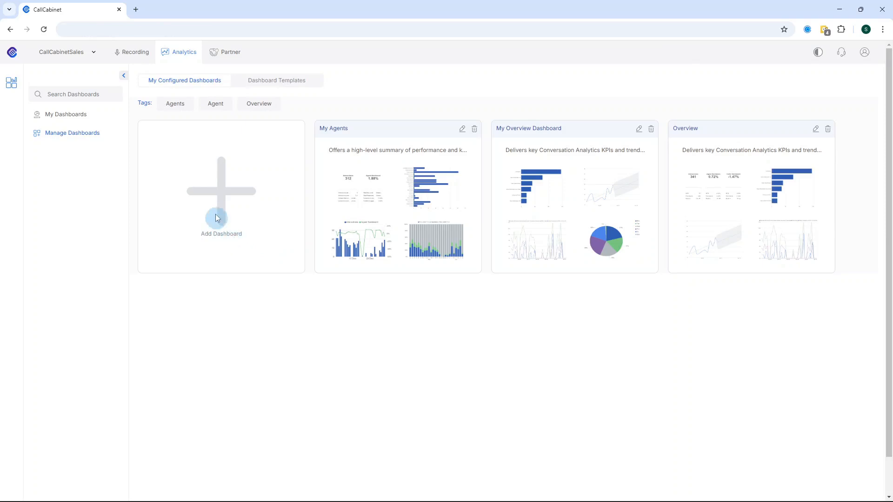
{"action": "left_click", "coordinate": [221, 191]}
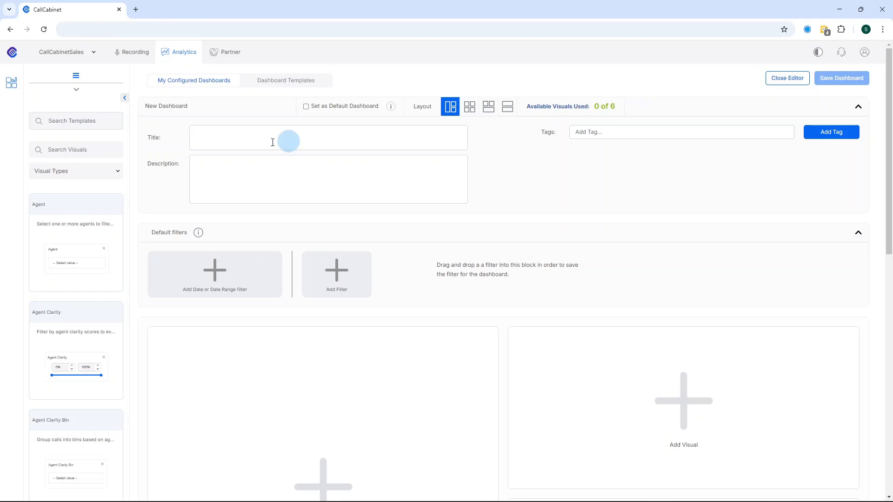
Search the templates for "ov" and choose the Overview Dashboard template
{"action": "left_click", "coordinate": [66, 120]}
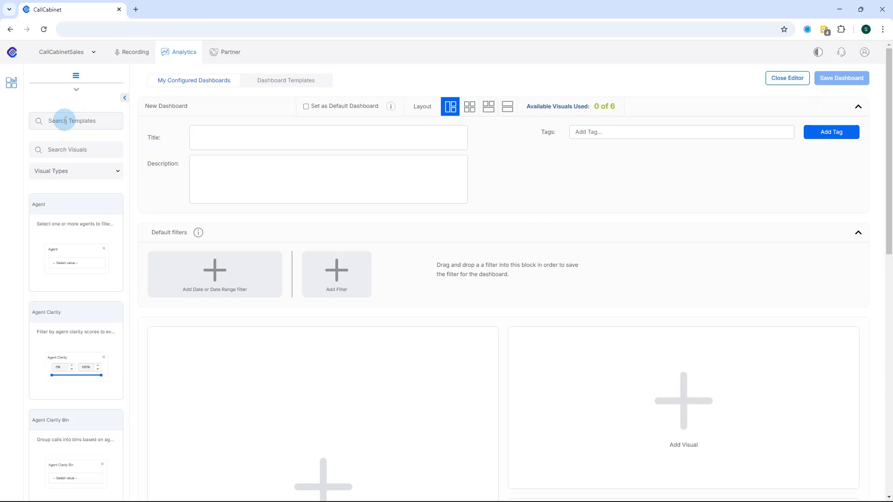
{"action": "type", "text": "ov"}
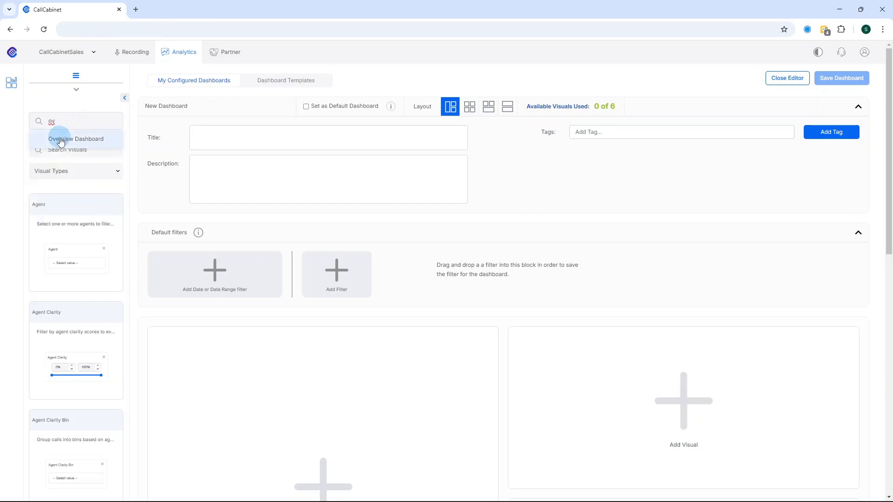
{"action": "left_click", "coordinate": [60, 139]}
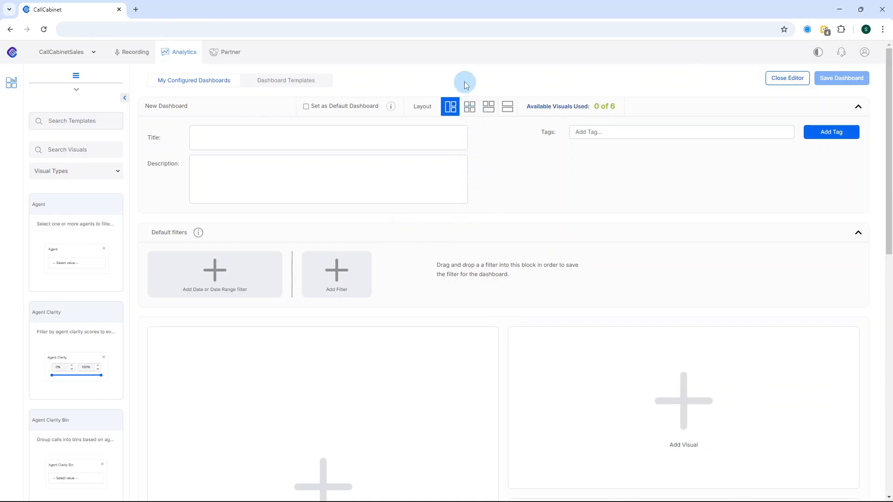
Switch the new dashboard to the two-by-two grid layout and title it My New Dashboard
{"action": "left_click", "coordinate": [468, 111]}
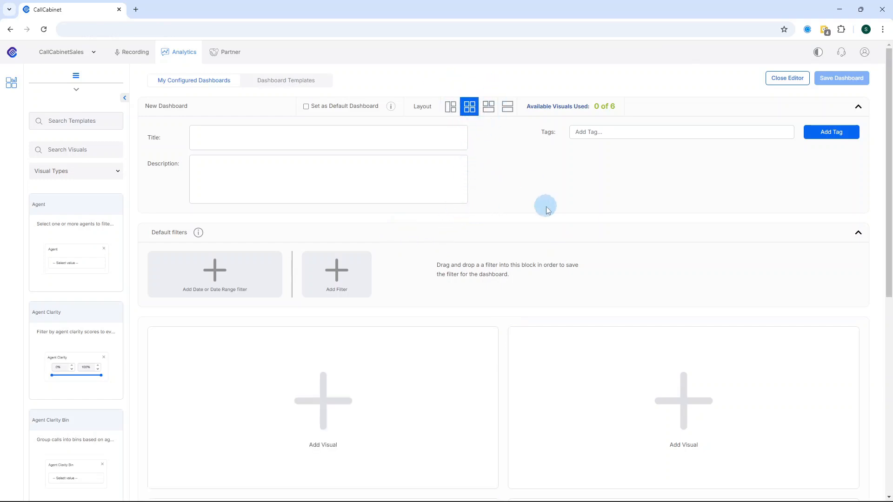
{"action": "left_click", "coordinate": [352, 132]}
{"action": "type", "text": "My "}
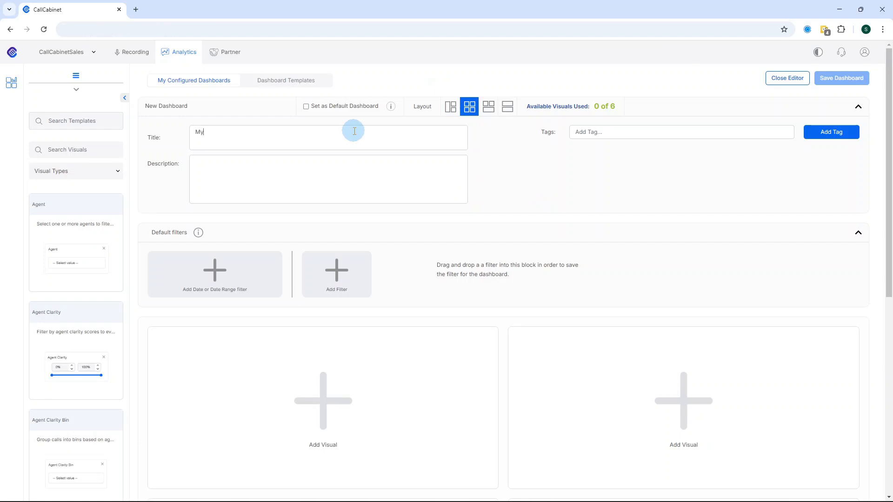
{"action": "type", "text": "New Dashboard"}
Add the tag Agent to the new dashboard
{"action": "left_click", "coordinate": [583, 133]}
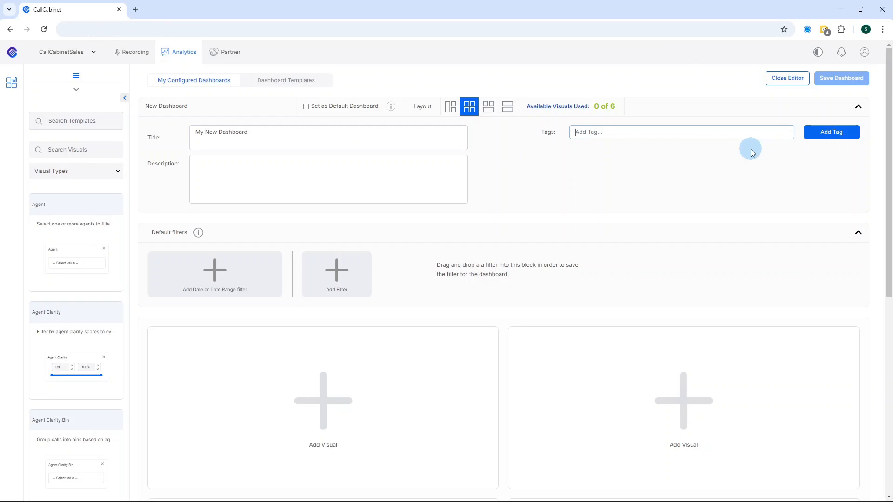
{"action": "type", "text": "Agent"}
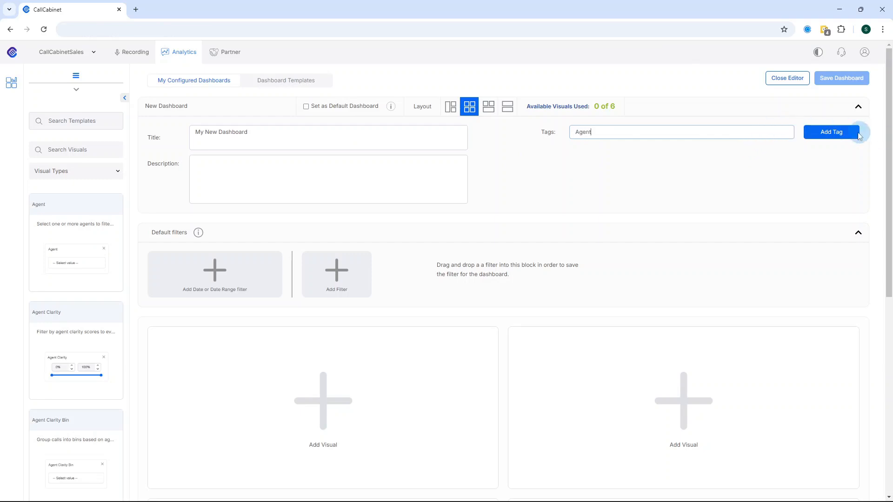
{"action": "left_click", "coordinate": [858, 133]}
{"action": "left_click", "coordinate": [288, 168]}
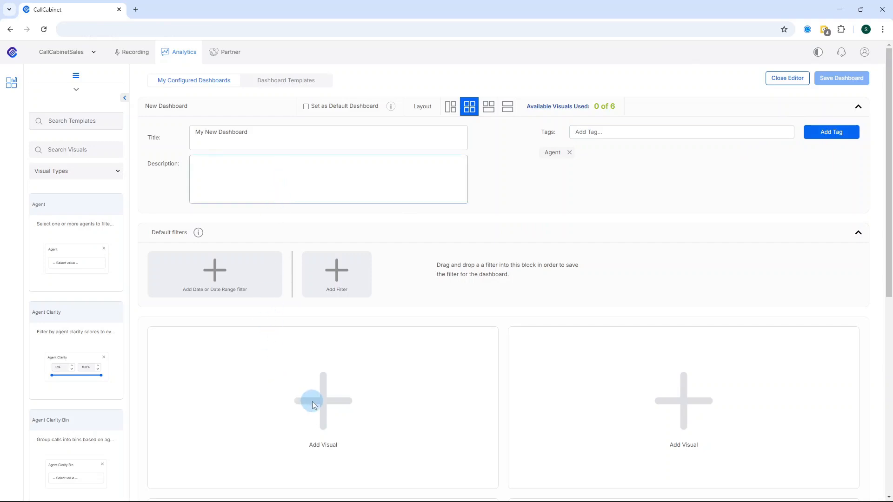
Filter the visuals by the Pie Chart type and place Interactions by Agent Group in the dashboard's first visual slot
{"action": "left_click", "coordinate": [75, 171]}
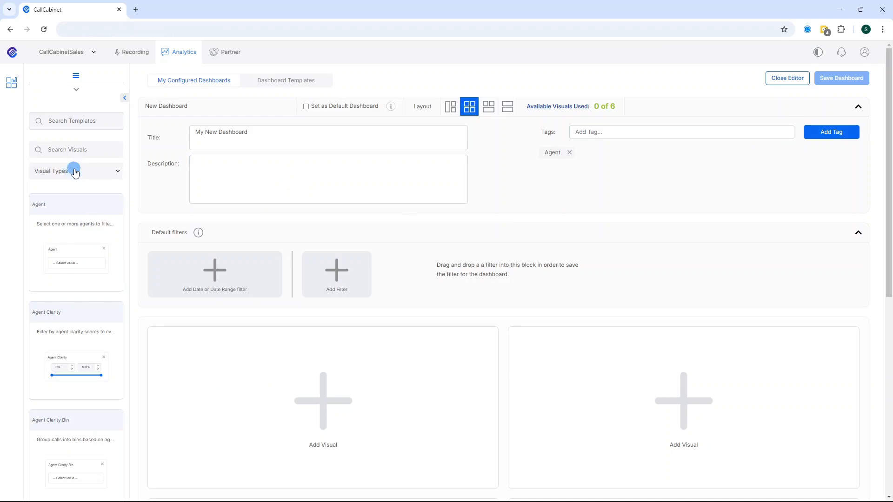
{"action": "type", "text": "pie"}
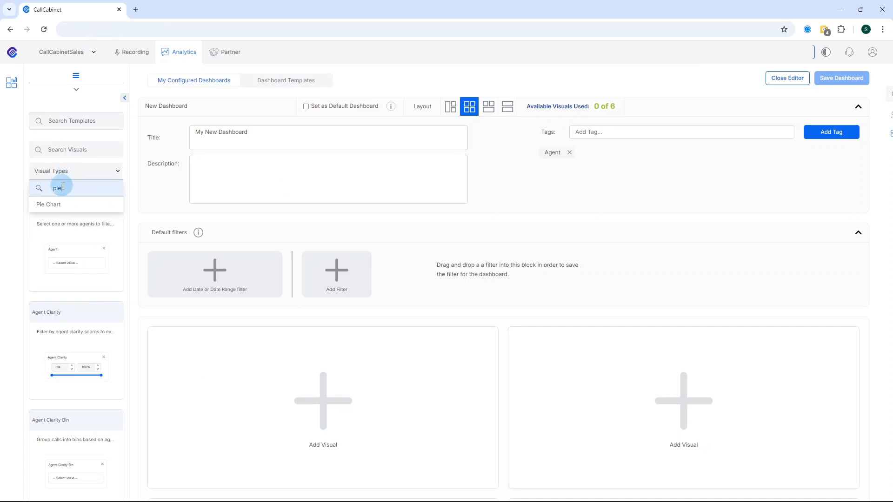
{"action": "key", "text": "Return"}
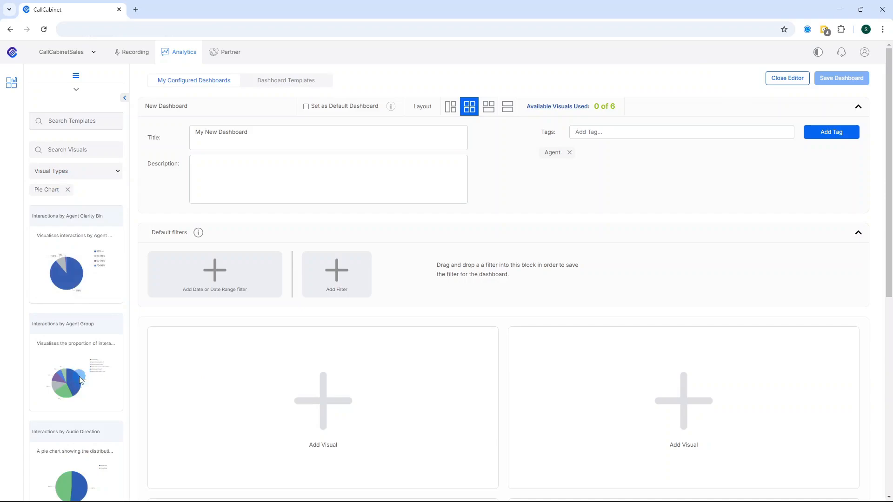
{"action": "left_click_drag", "start_coordinate": [82, 377], "coordinate": [324, 400]}
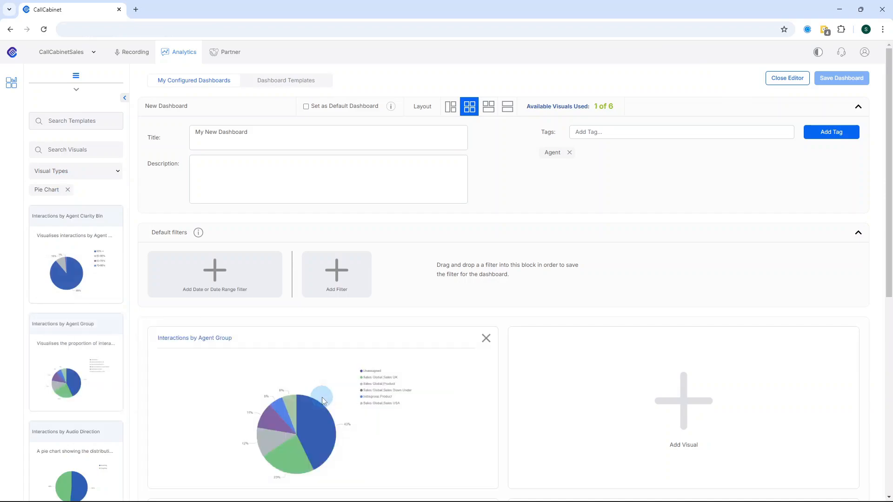
Clear the Pie Chart filter, search the visuals for "date" and add the Date filter to the default filters' date range slot
{"action": "left_click", "coordinate": [68, 189]}
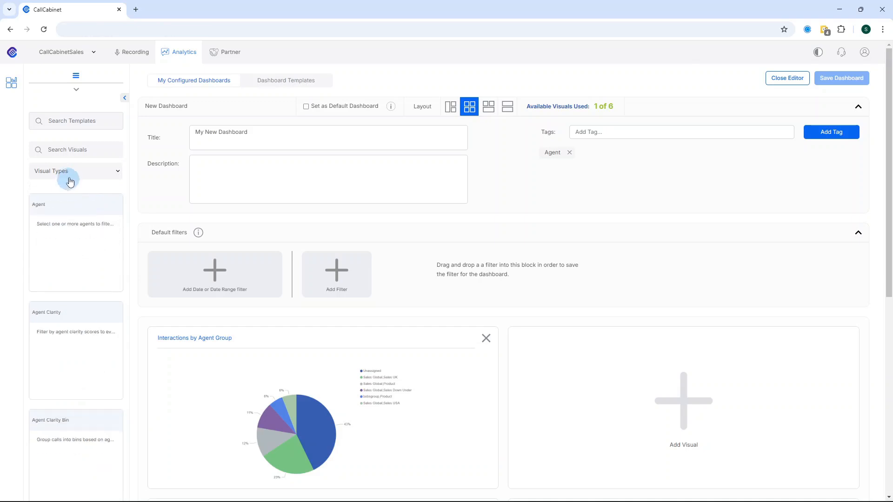
{"action": "left_click", "coordinate": [74, 171]}
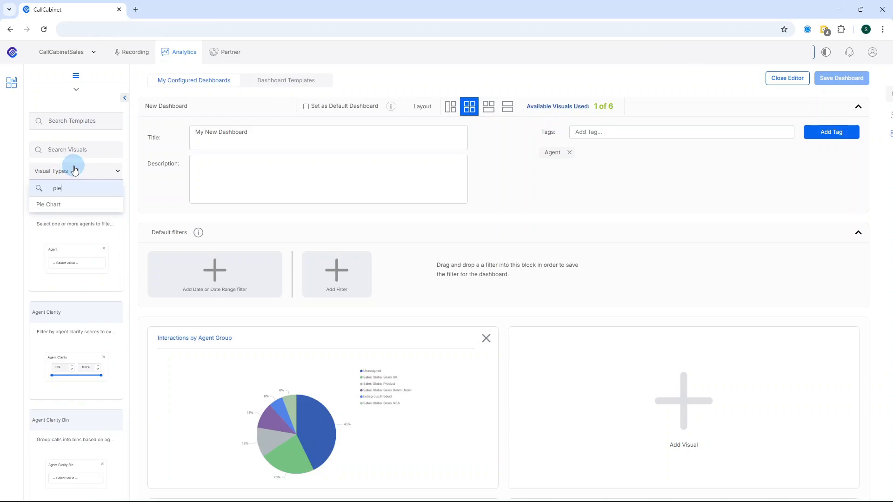
{"action": "left_click", "coordinate": [82, 151]}
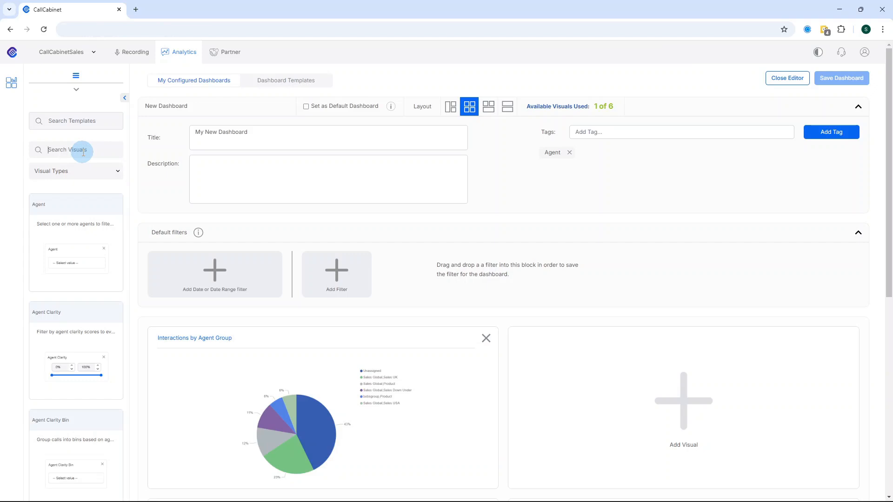
{"action": "type", "text": "date"}
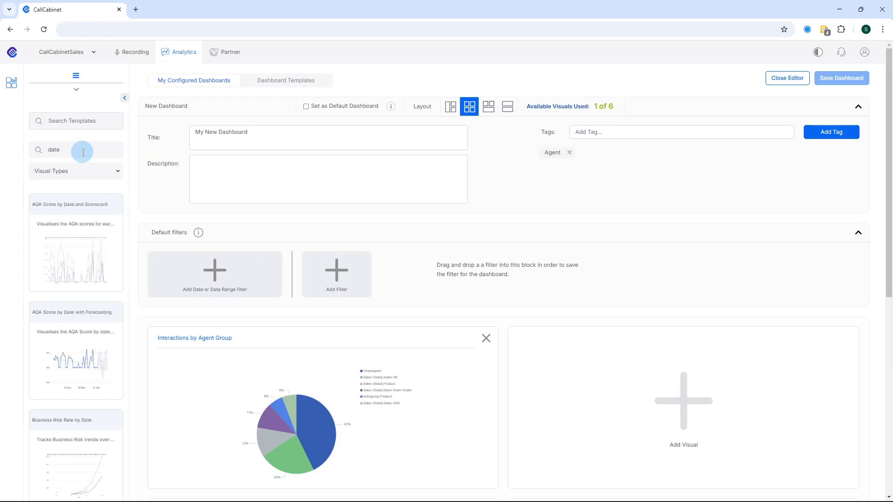
{"action": "scroll", "coordinate": [82, 311], "scroll_direction": "down", "scroll_amount": 5}
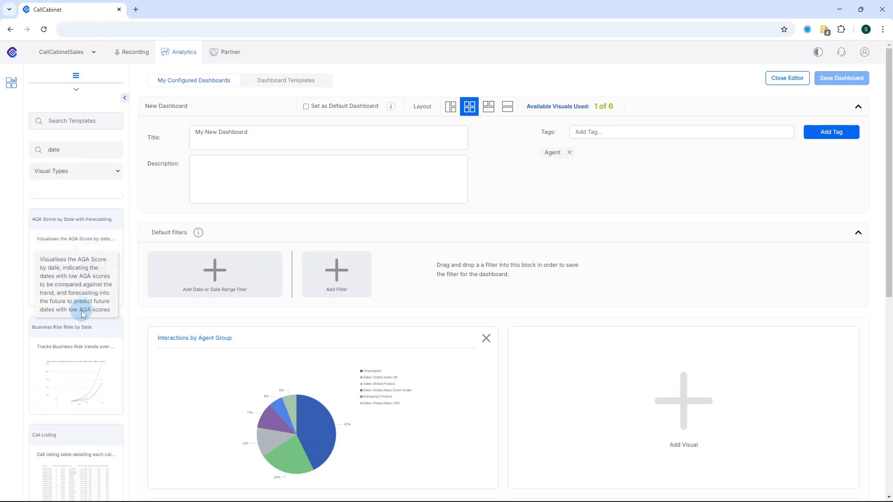
{"action": "scroll", "coordinate": [82, 310], "scroll_direction": "down", "scroll_amount": 5}
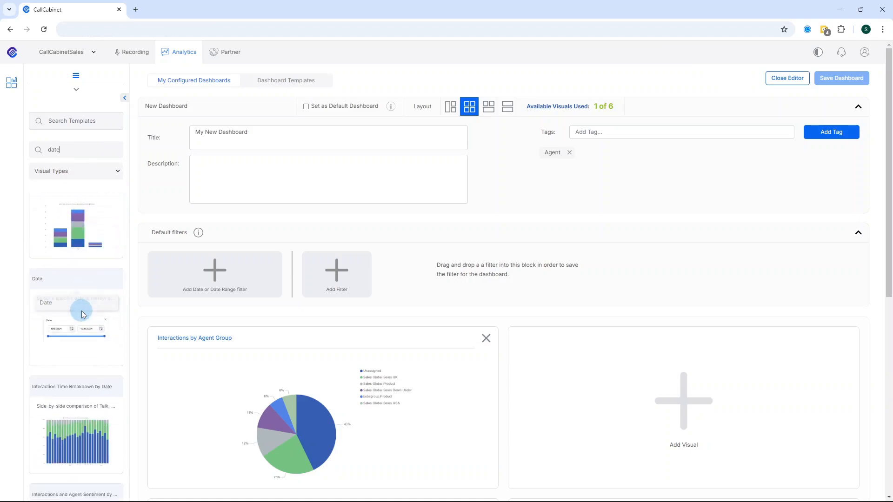
{"action": "left_click_drag", "start_coordinate": [78, 292], "coordinate": [219, 273]}
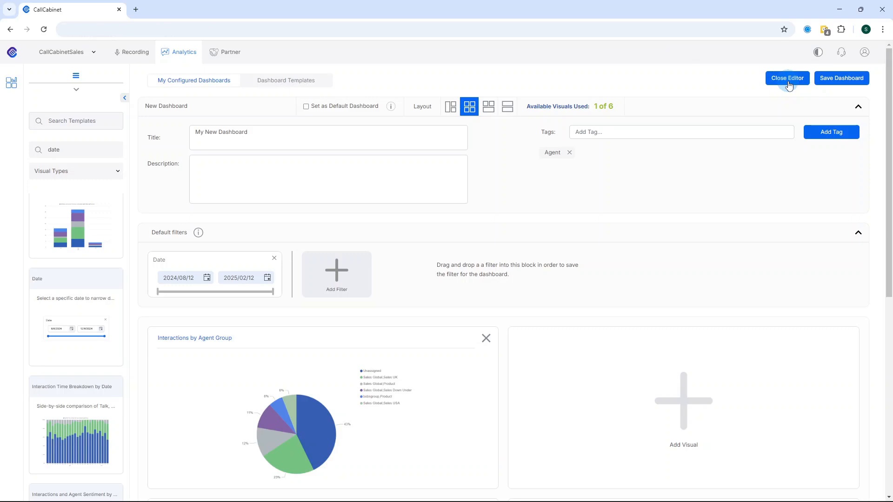
Save the new dashboard and go to the My Dashboards view
{"action": "left_click", "coordinate": [833, 80]}
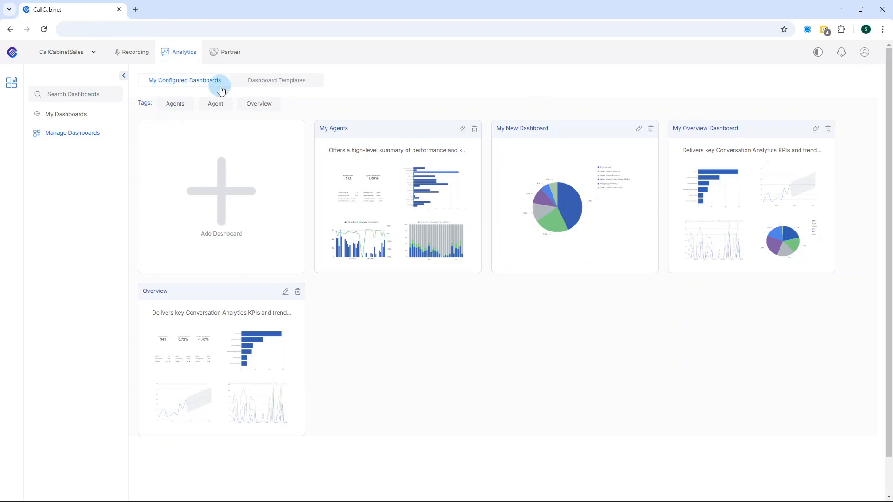
{"action": "left_click", "coordinate": [83, 114]}
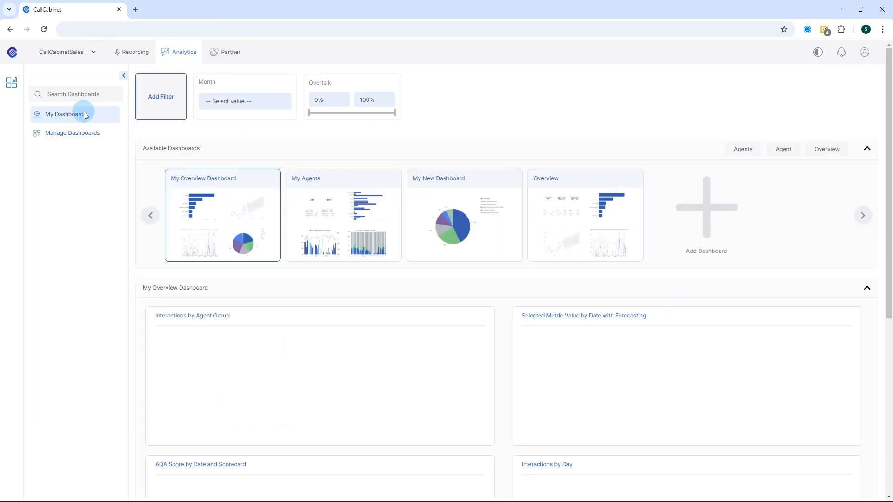